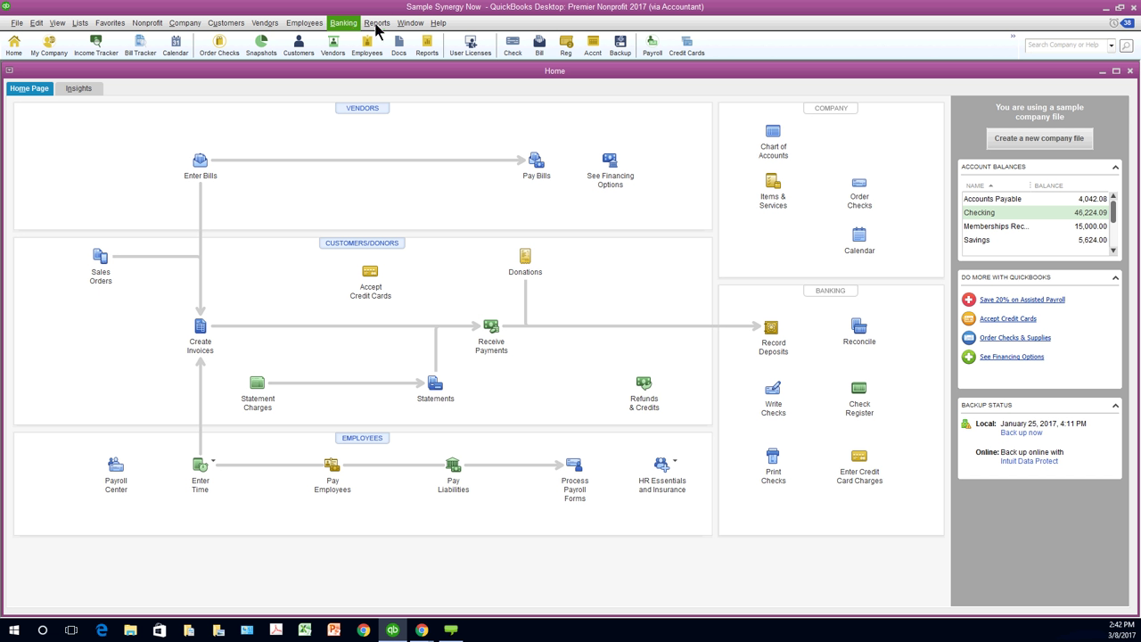
Show the Banking menu's commands in the open Sample Synergy Now company file.
{"action": "left_click", "coordinate": [343, 24]}
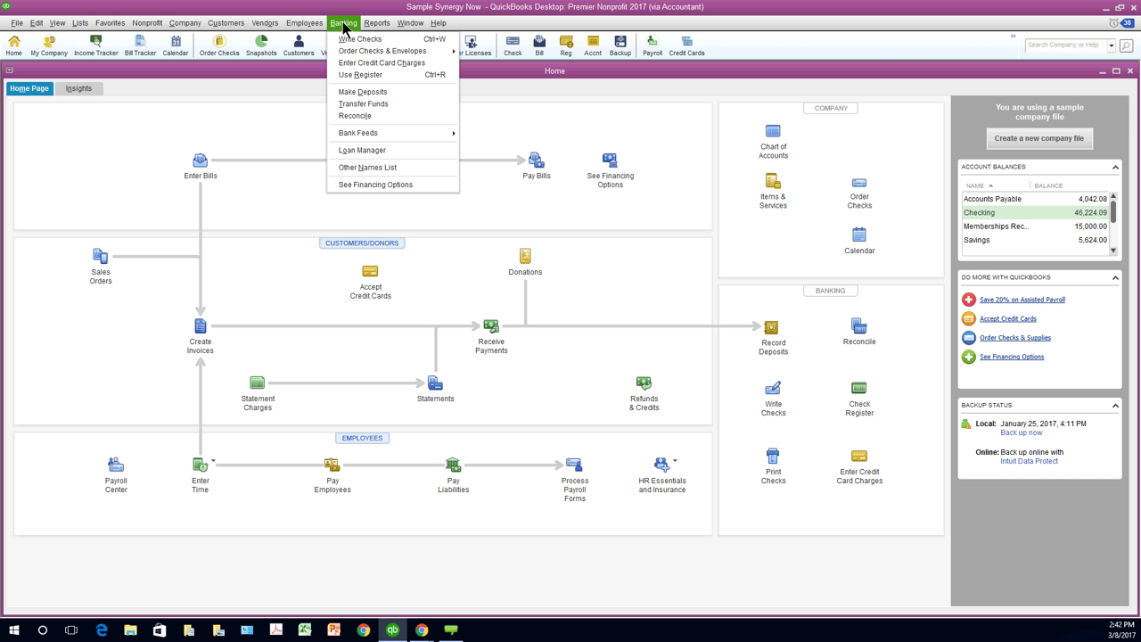
{"action": "mouse_move", "coordinate": [264, 24]}
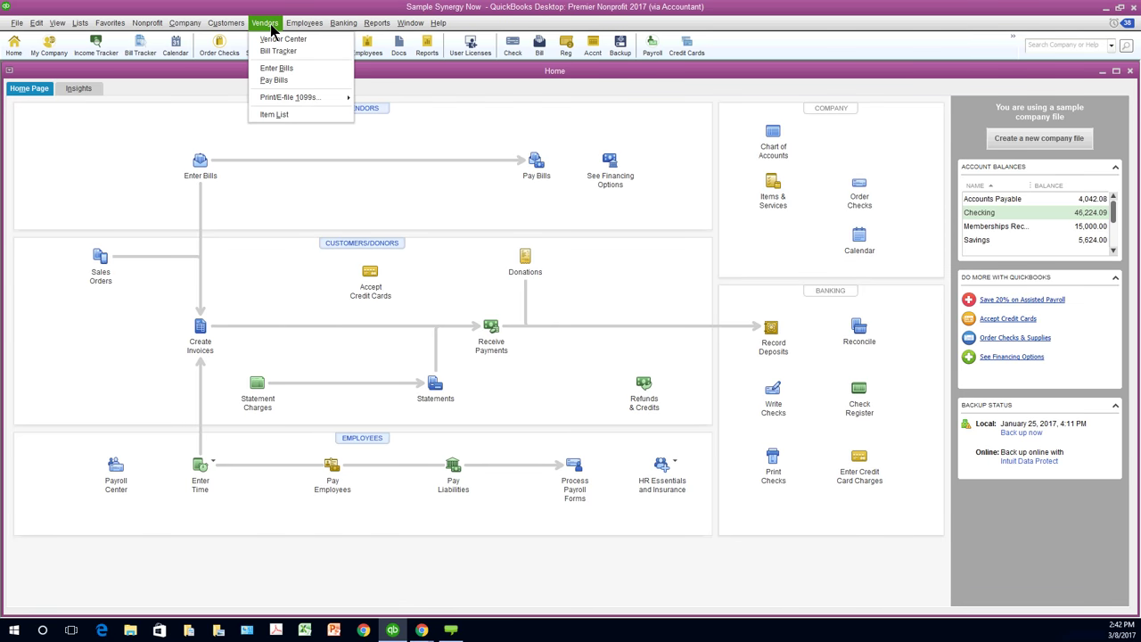
{"action": "mouse_move", "coordinate": [343, 24]}
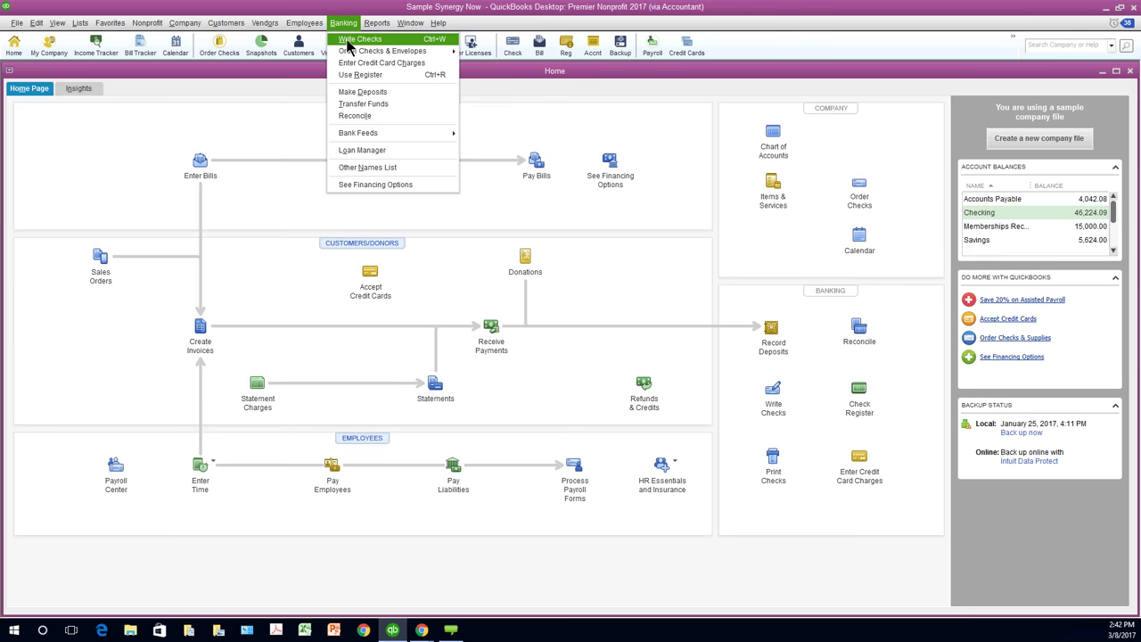
{"action": "left_click", "coordinate": [349, 48]}
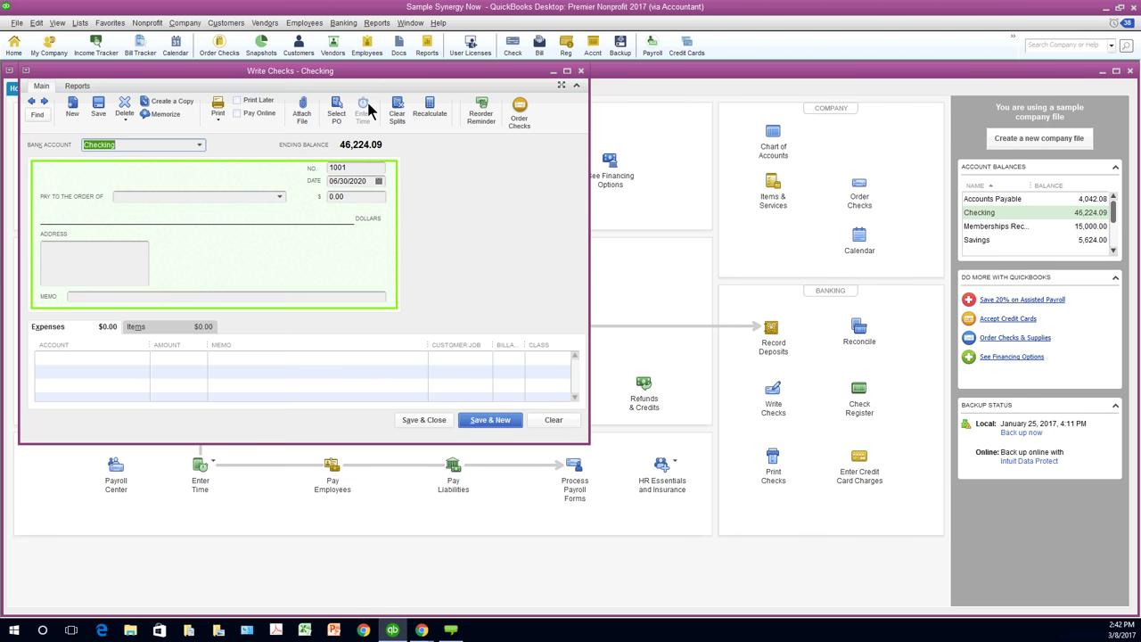
{"action": "left_click", "coordinate": [352, 165]}
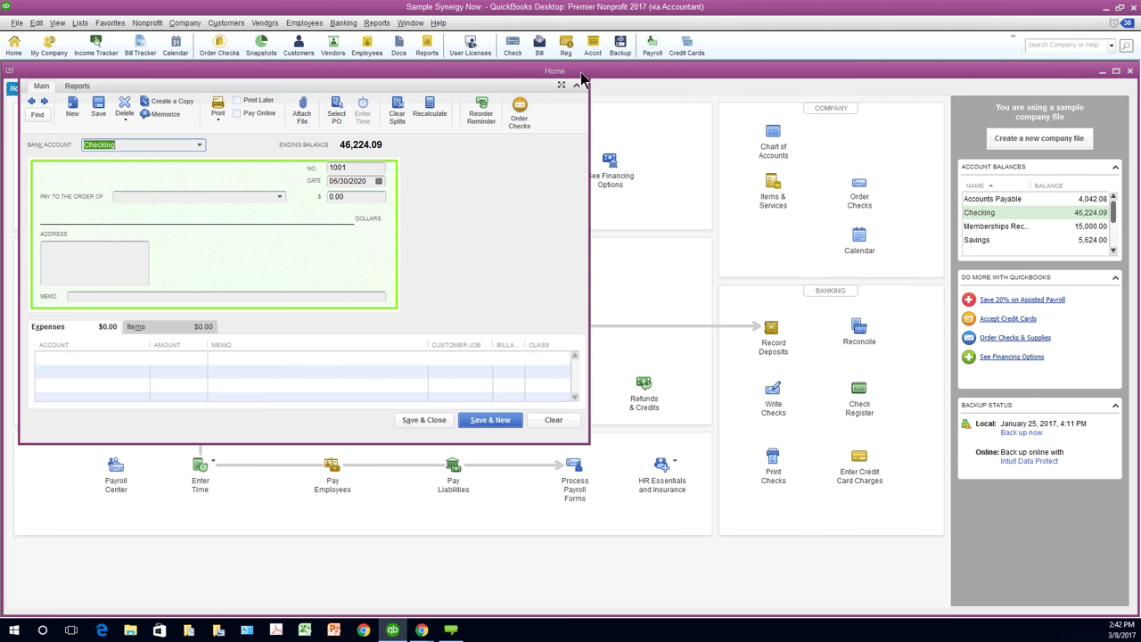
{"action": "left_click", "coordinate": [580, 71]}
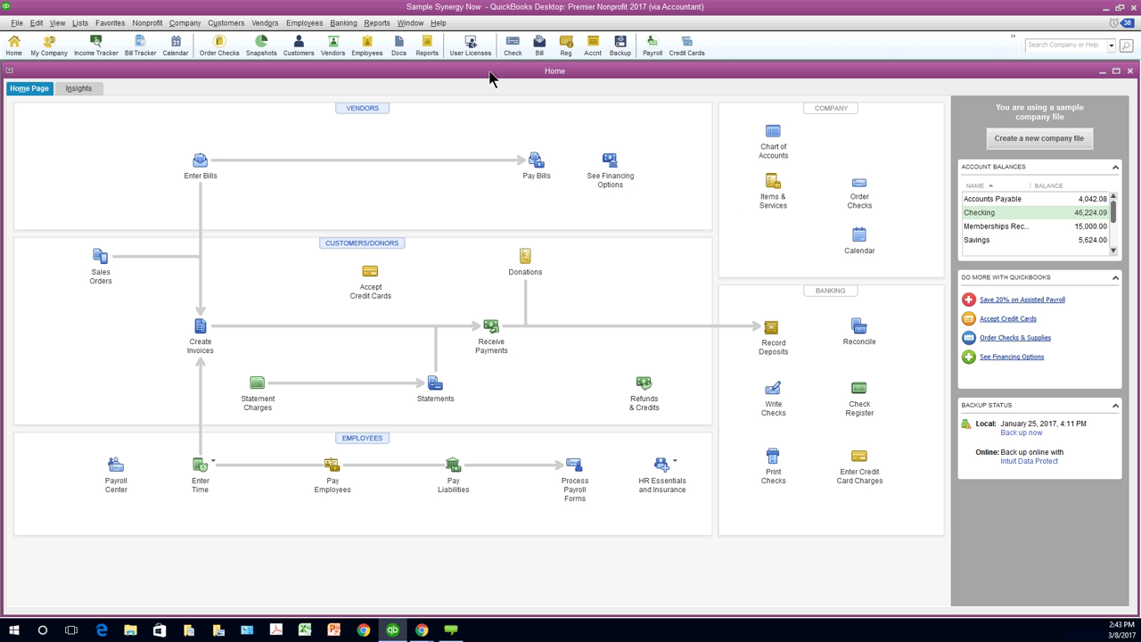
Move the Home page window right and back left, then close it.
{"action": "left_click_drag", "start_coordinate": [489, 79], "coordinate": [678, 68]}
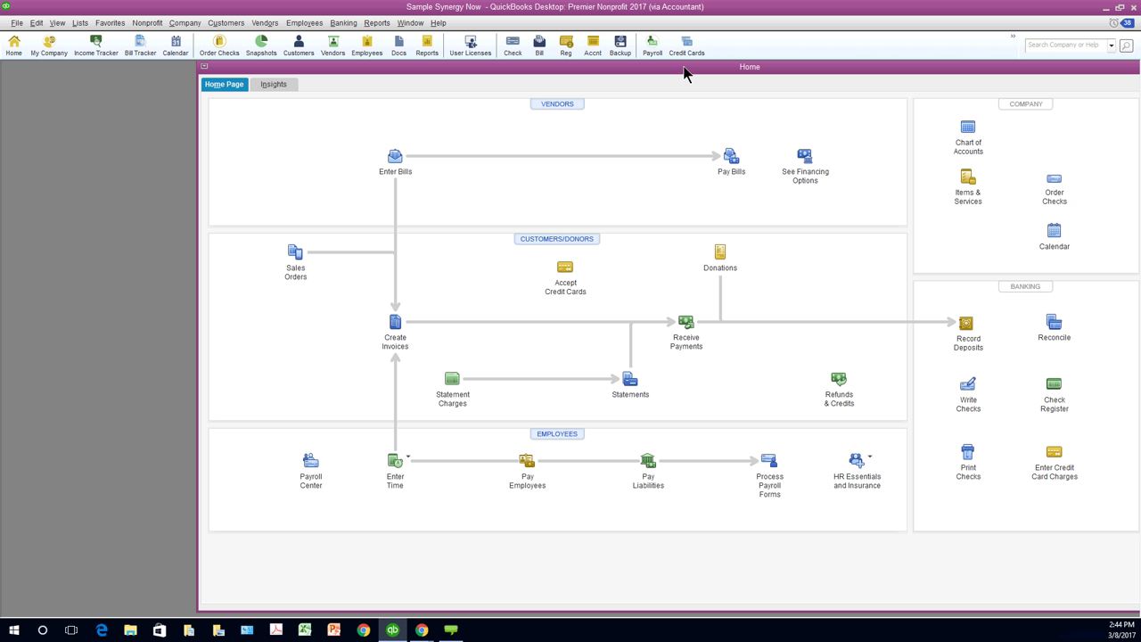
{"action": "left_click_drag", "start_coordinate": [683, 69], "coordinate": [472, 88]}
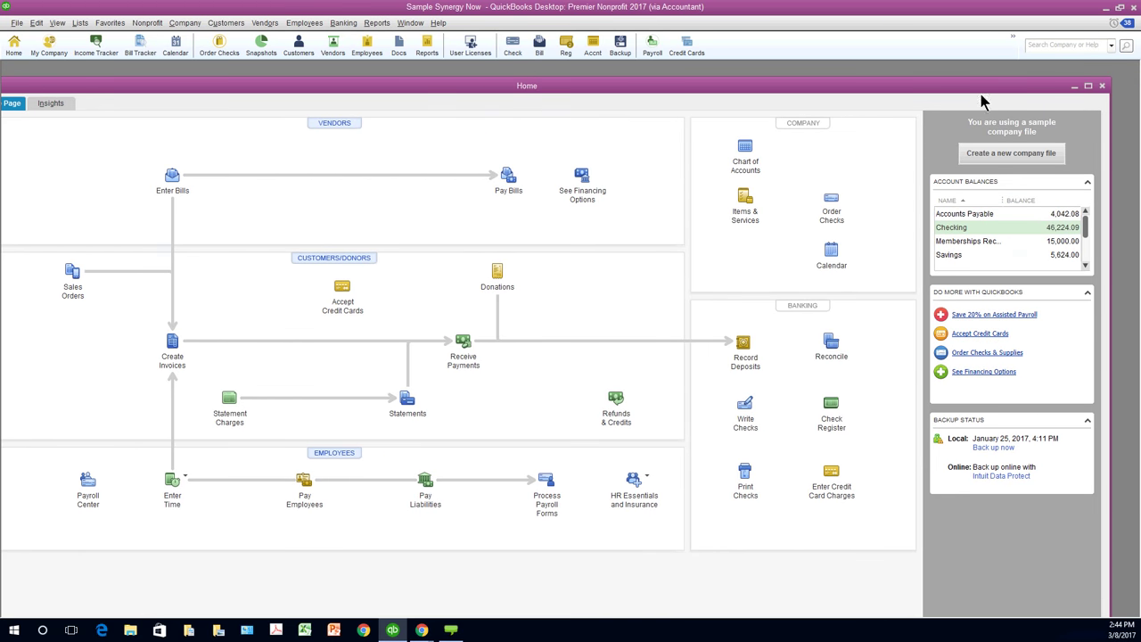
{"action": "left_click", "coordinate": [1102, 87]}
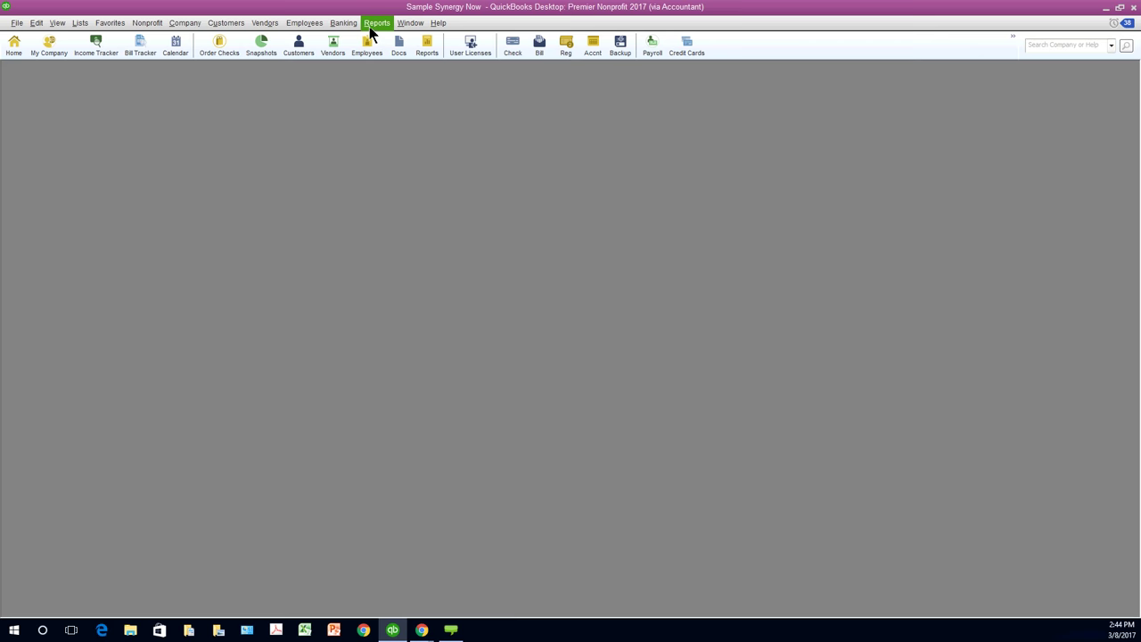
Enable View > Multiple Windows and open the standard Profit & Loss report.
{"action": "left_click", "coordinate": [58, 22]}
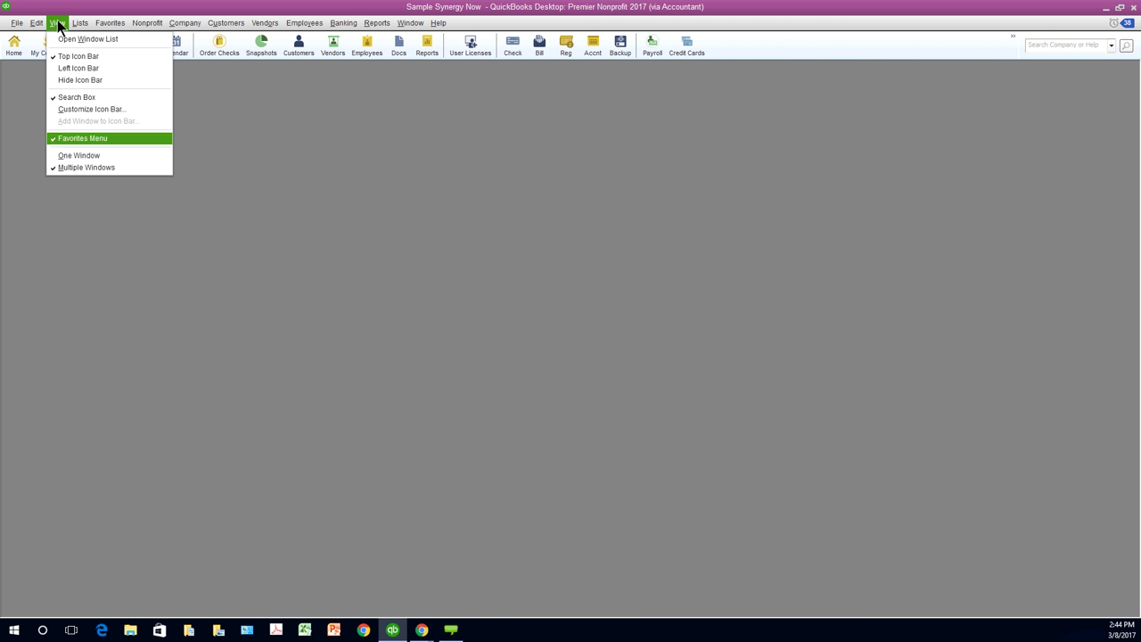
{"action": "key", "text": "Down"}
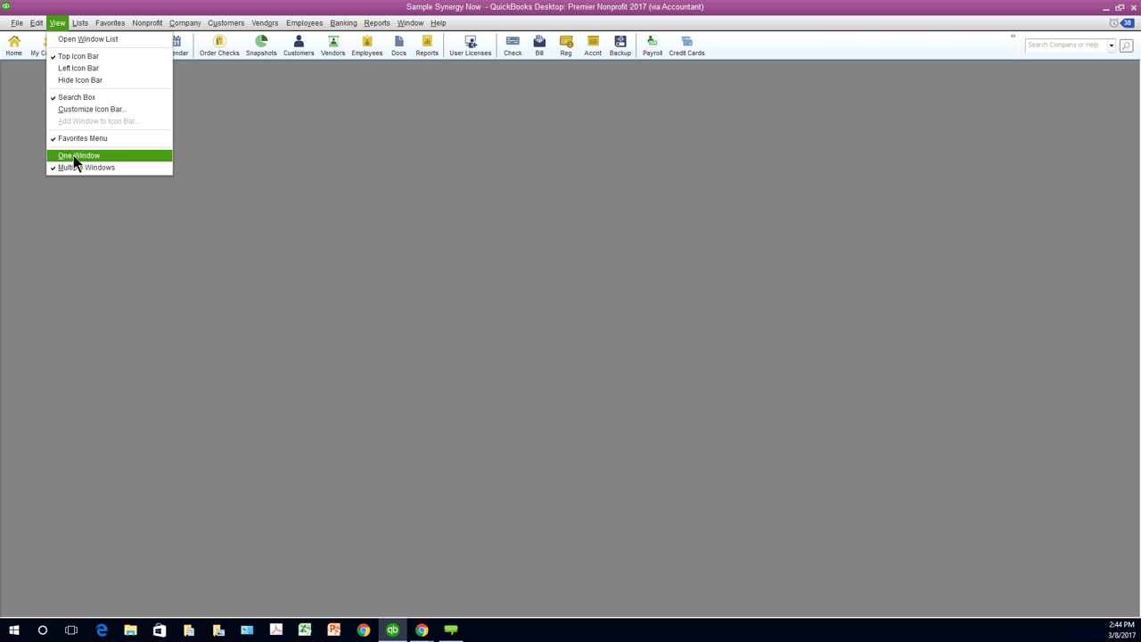
{"action": "left_click", "coordinate": [376, 22]}
{"action": "mouse_move", "coordinate": [398, 131]}
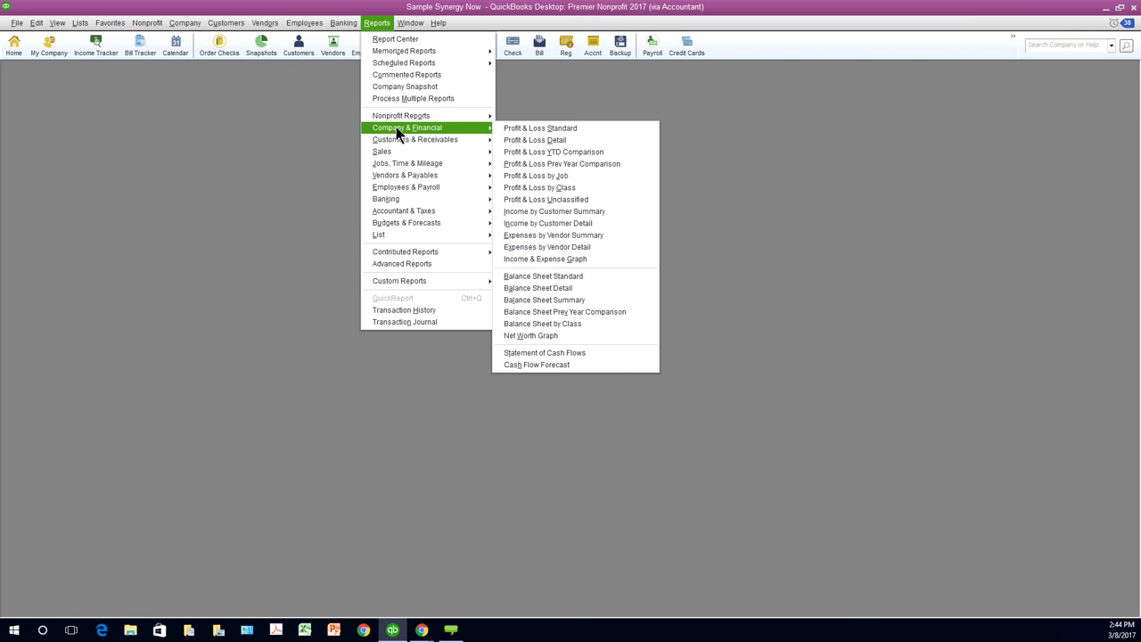
{"action": "key", "text": "Right"}
{"action": "left_click", "coordinate": [507, 128]}
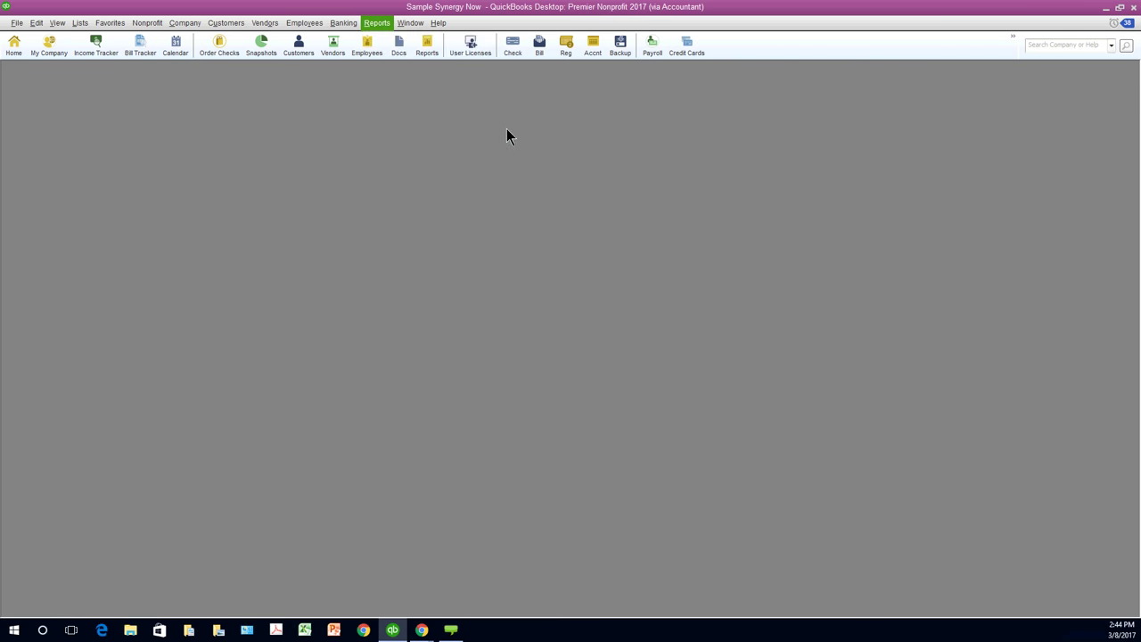
Open the standard Balance Sheet report as of June 30, 2020.
{"action": "left_click", "coordinate": [377, 24]}
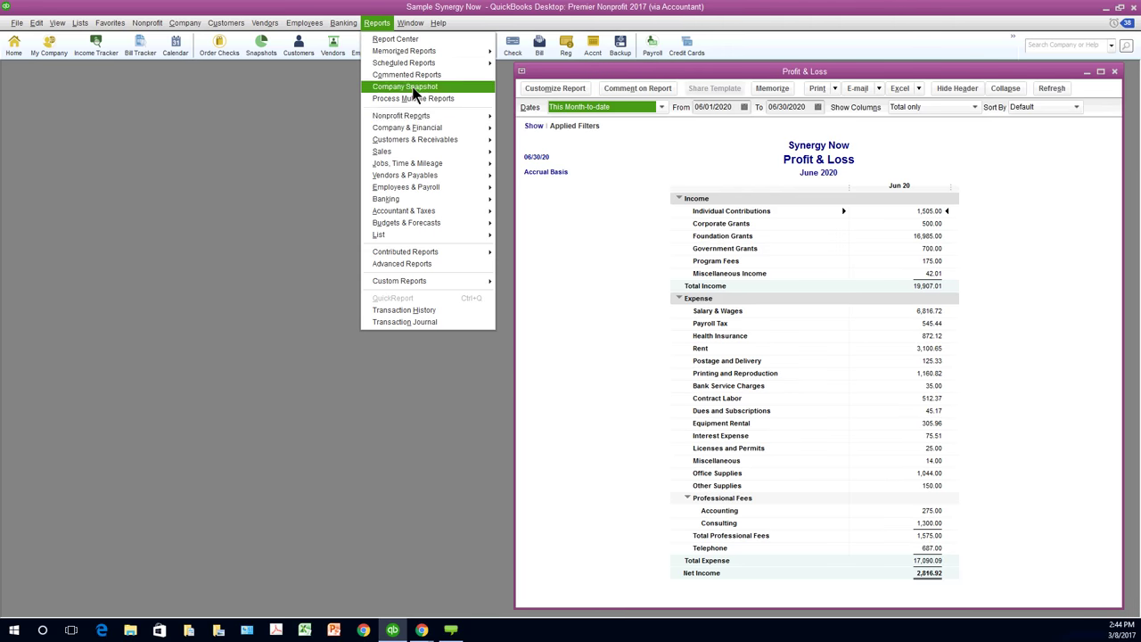
{"action": "mouse_move", "coordinate": [429, 131]}
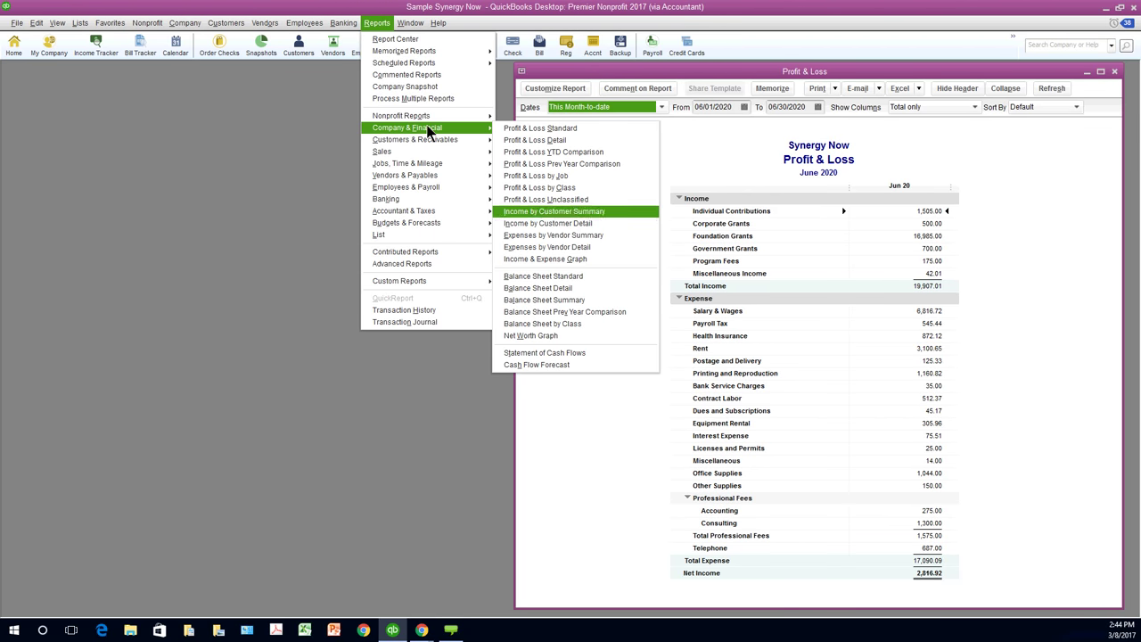
{"action": "left_click", "coordinate": [550, 278]}
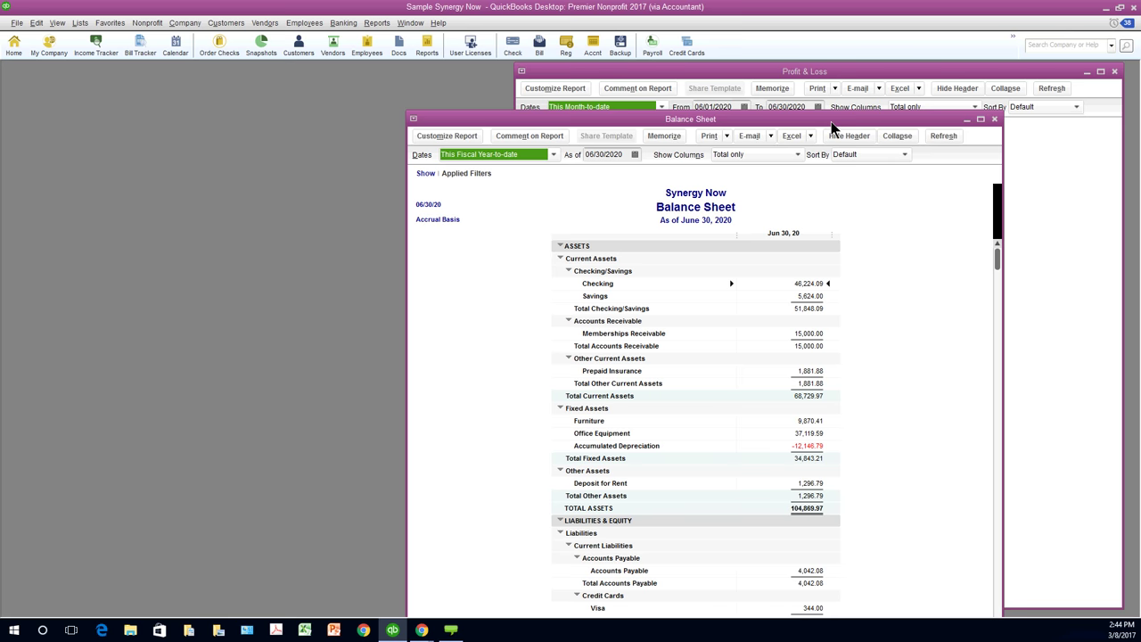
{"action": "left_click", "coordinate": [410, 22]}
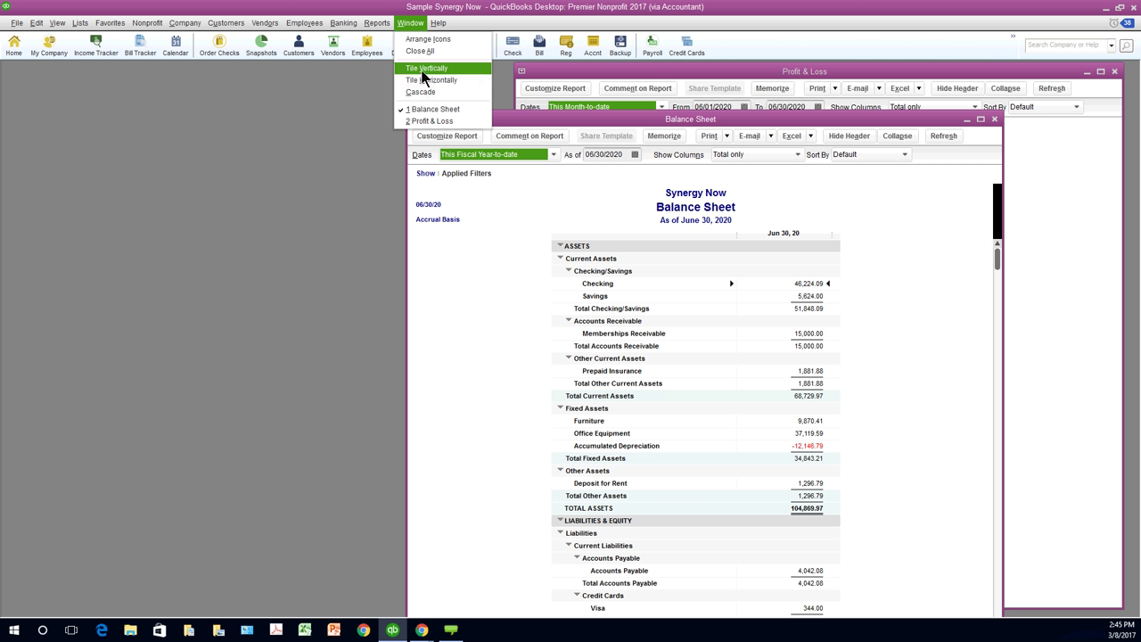
Tile the two reports vertically and open the Expenses by Vendor Summary report.
{"action": "left_click", "coordinate": [424, 76]}
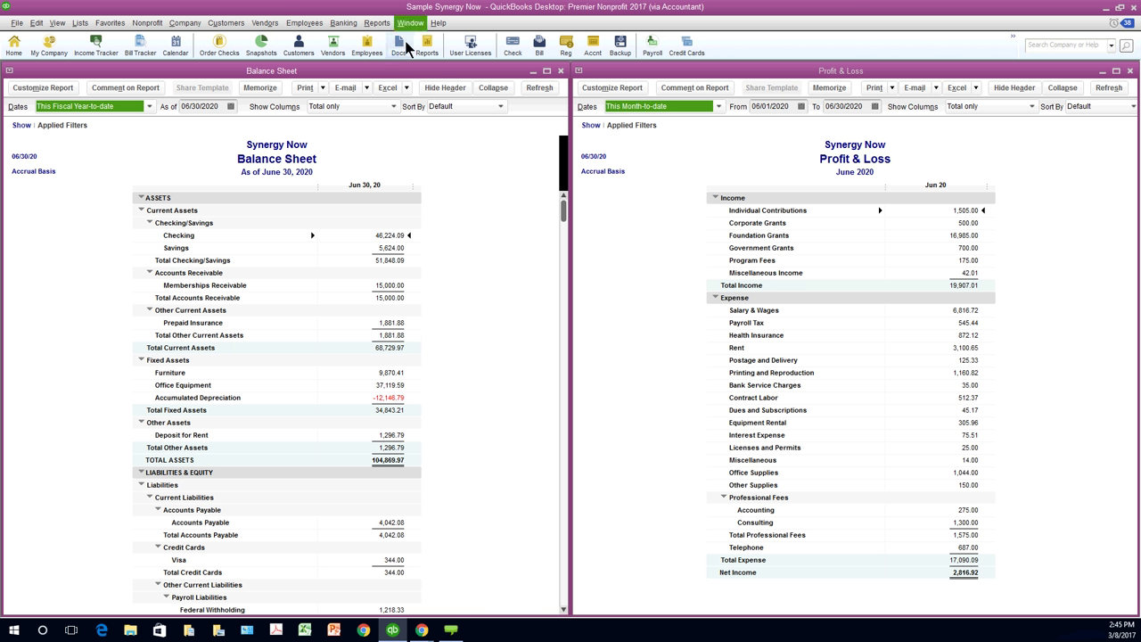
{"action": "left_click", "coordinate": [375, 23]}
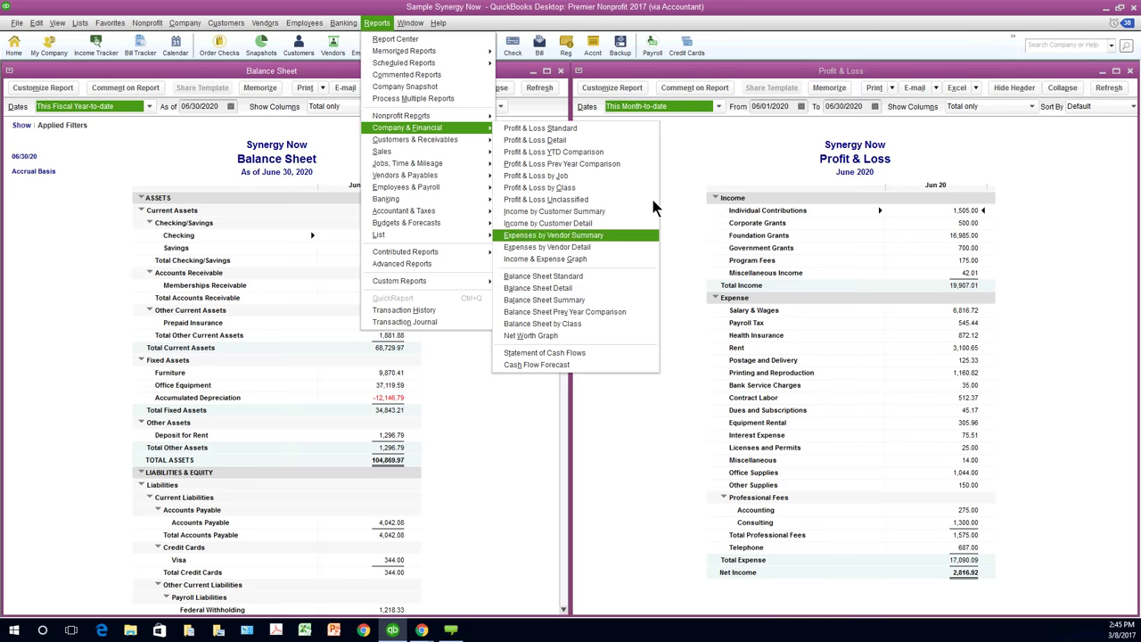
{"action": "left_click", "coordinate": [591, 242]}
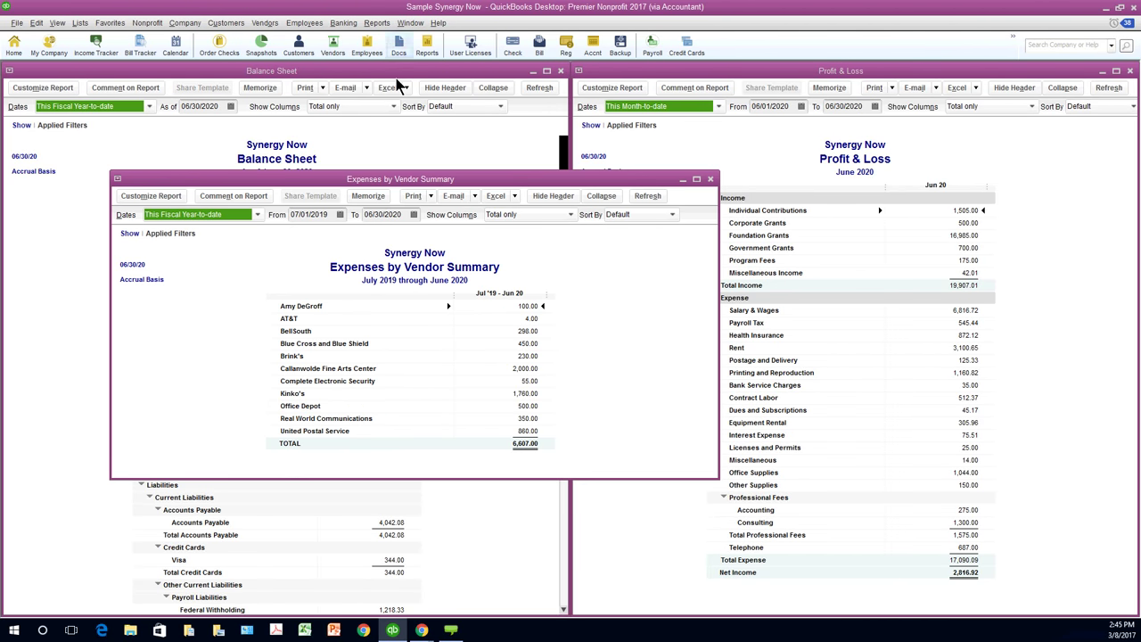
{"action": "left_click", "coordinate": [408, 24]}
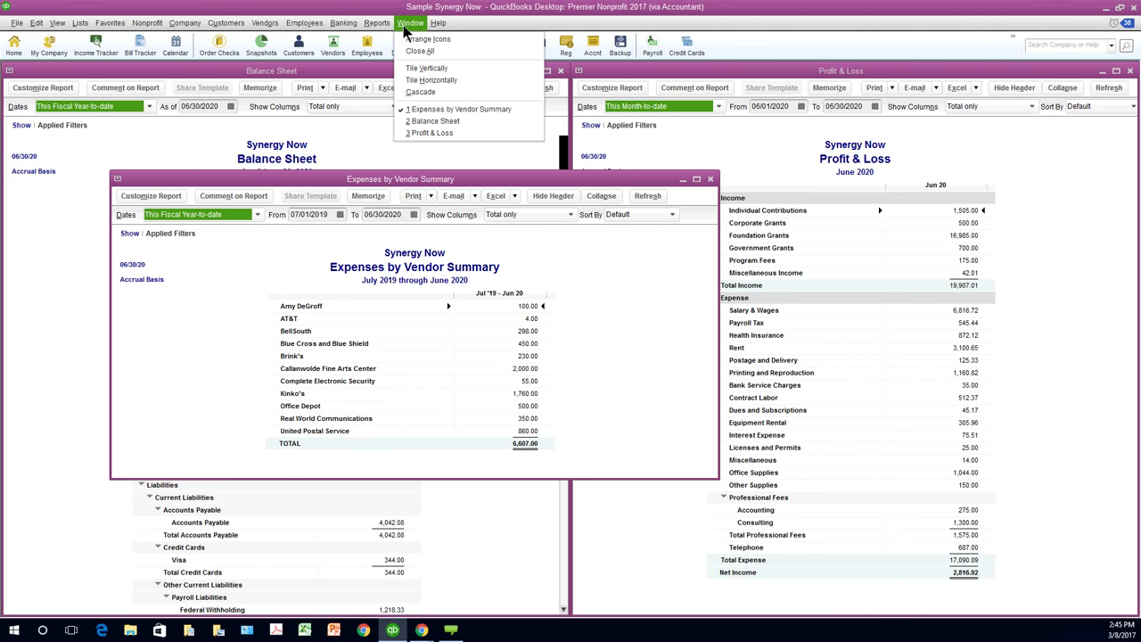
Tile the three report windows vertically, then horizontally.
{"action": "left_click", "coordinate": [424, 70]}
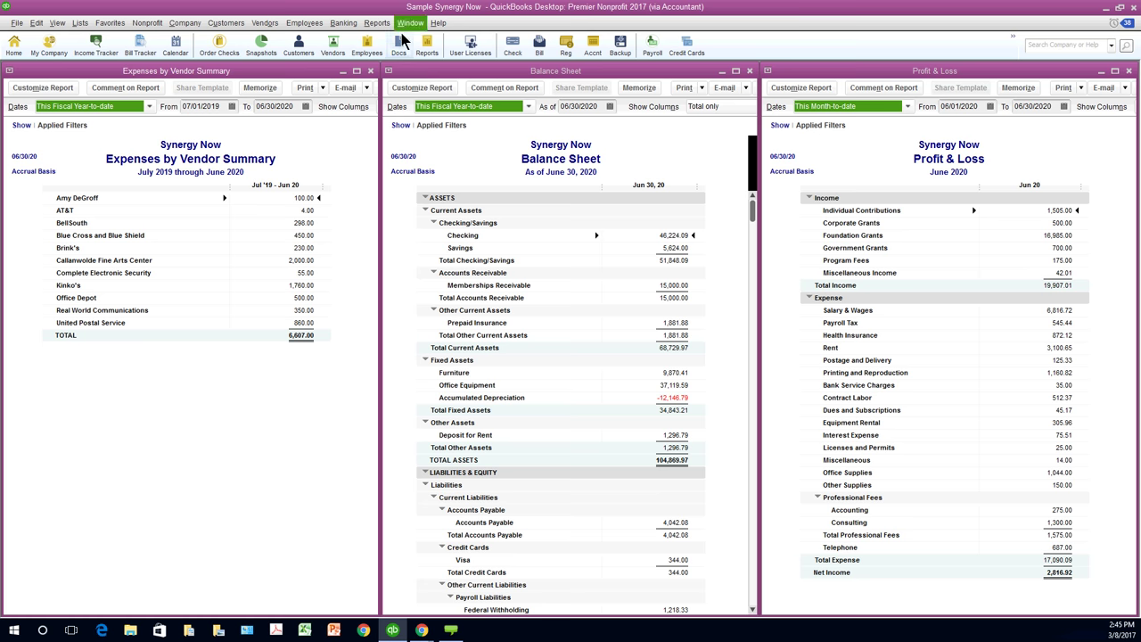
{"action": "left_click", "coordinate": [411, 22]}
{"action": "left_click", "coordinate": [429, 79]}
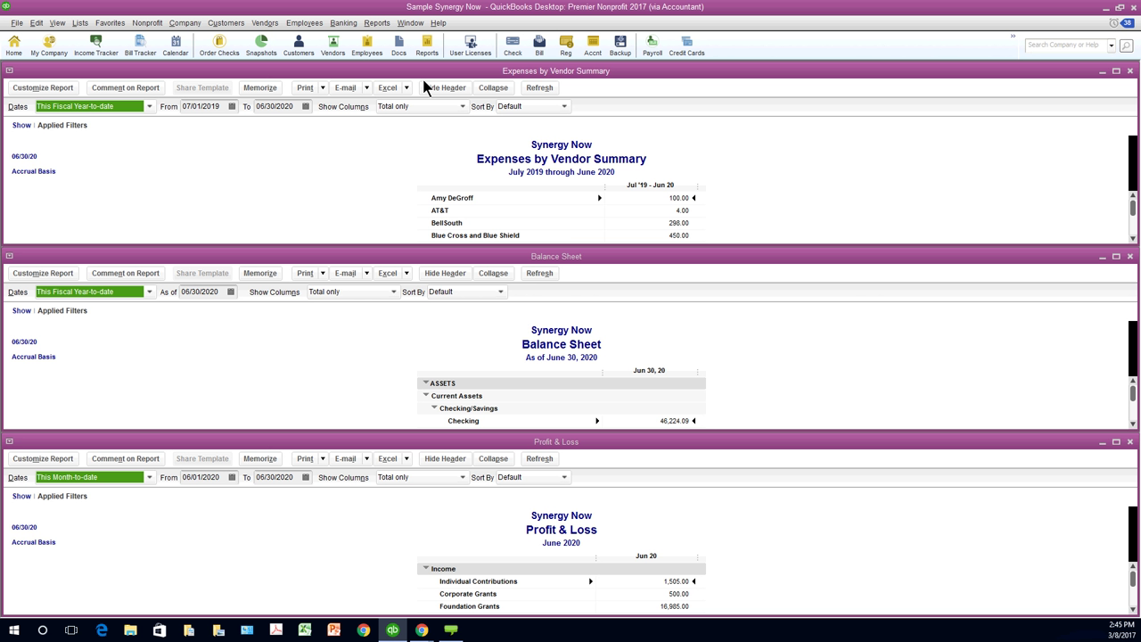
{"action": "left_click", "coordinate": [410, 23]}
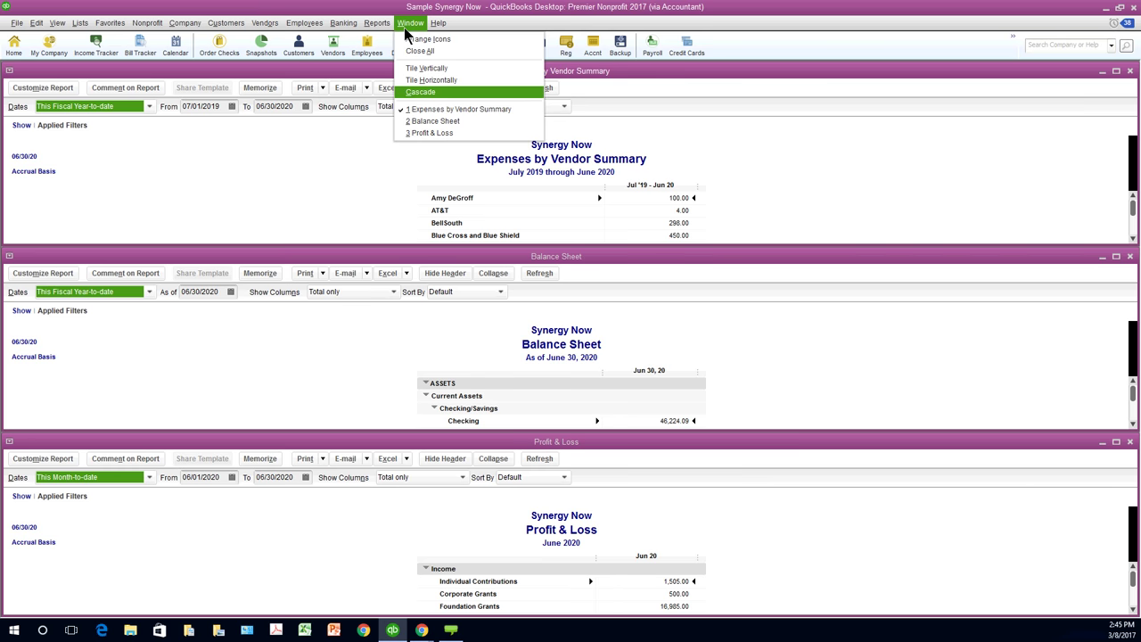
Cascade the three reports, then close Expenses by Vendor Summary, keeping Balance Sheet and Profit & Loss.
{"action": "left_click", "coordinate": [422, 93]}
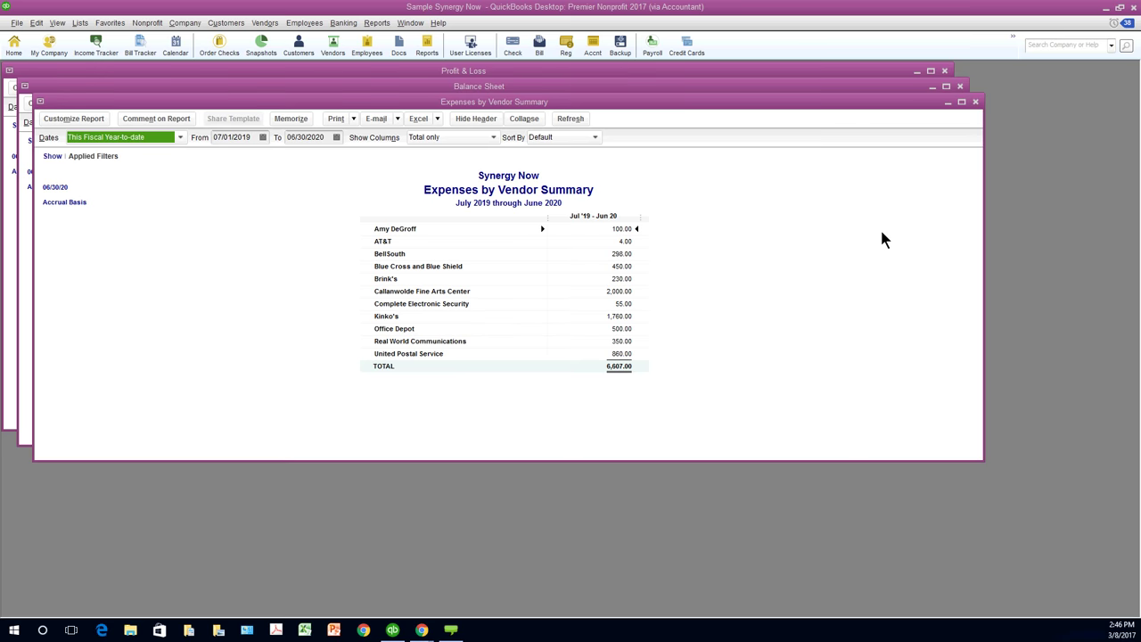
{"action": "left_click", "coordinate": [975, 103]}
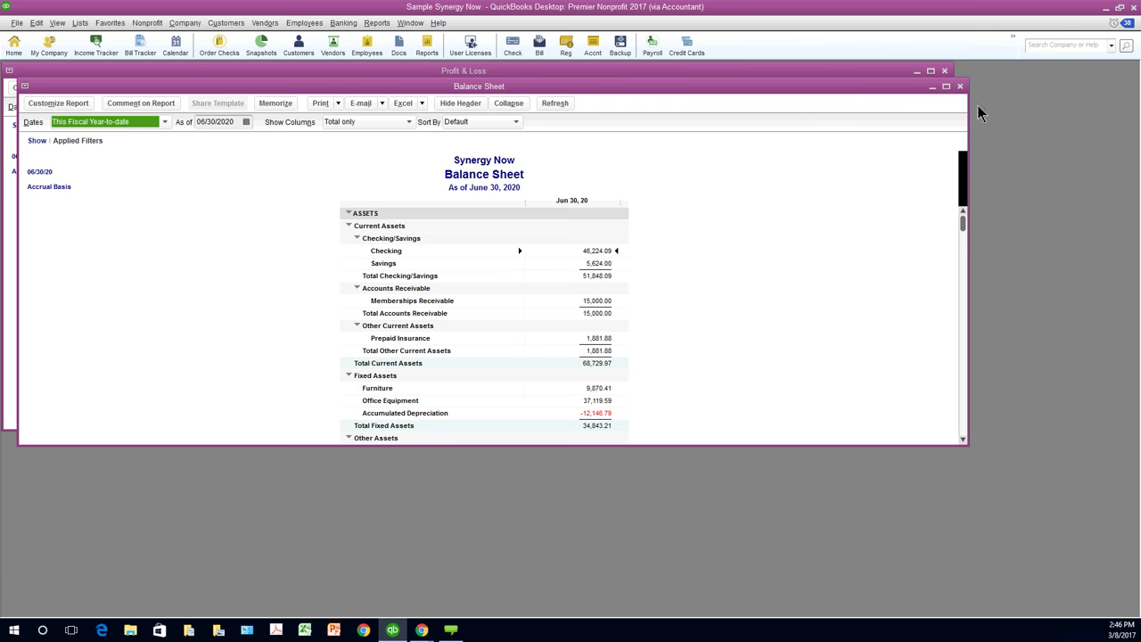
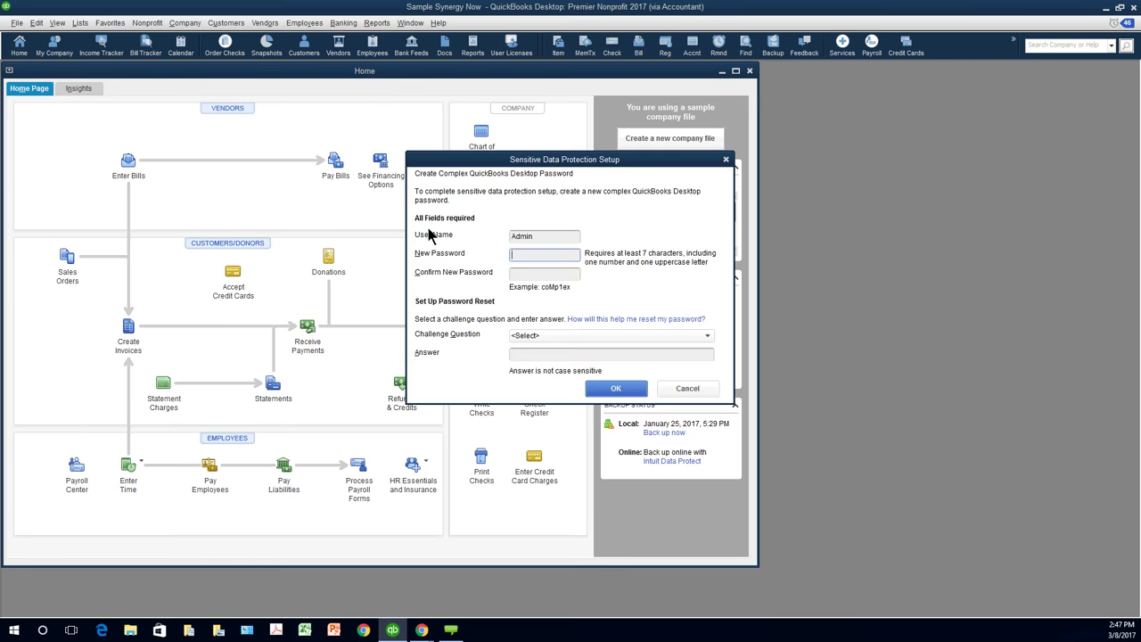
After the non-complex warning, enter and confirm a complex new Admin password.
{"action": "left_click_drag", "start_coordinate": [496, 168], "coordinate": [413, 160]}
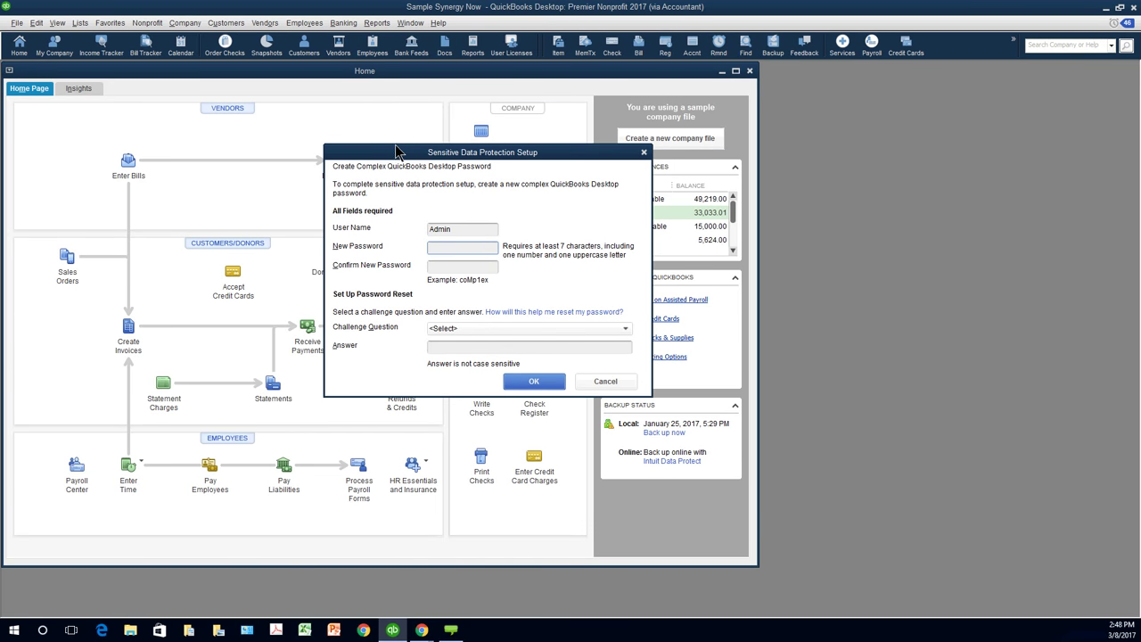
{"action": "left_click", "coordinate": [540, 381]}
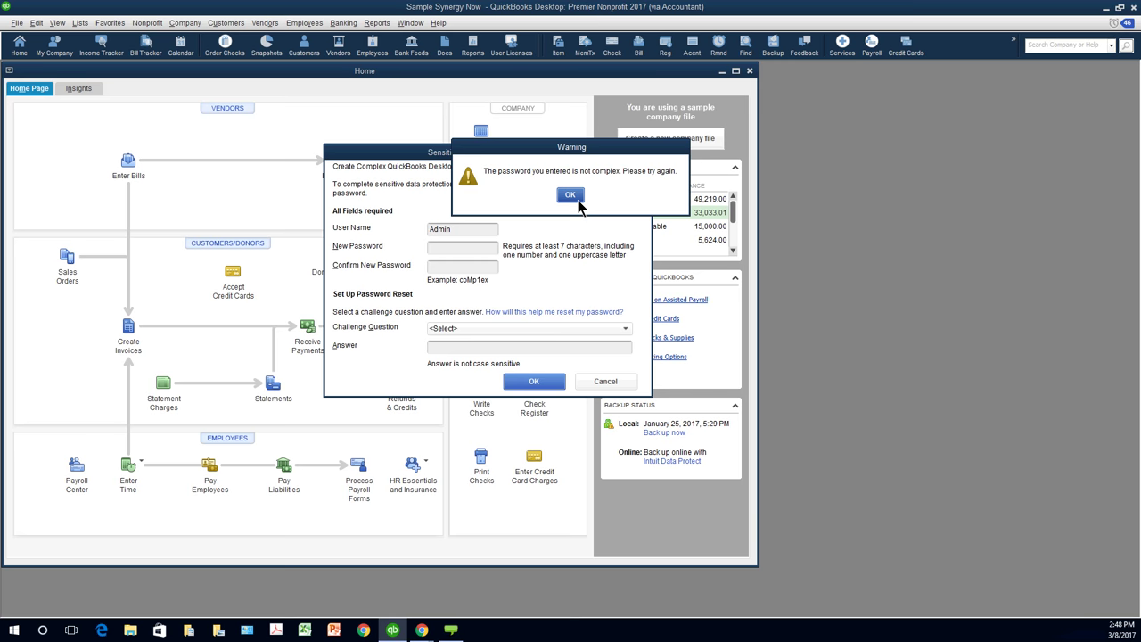
{"action": "left_click", "coordinate": [571, 196]}
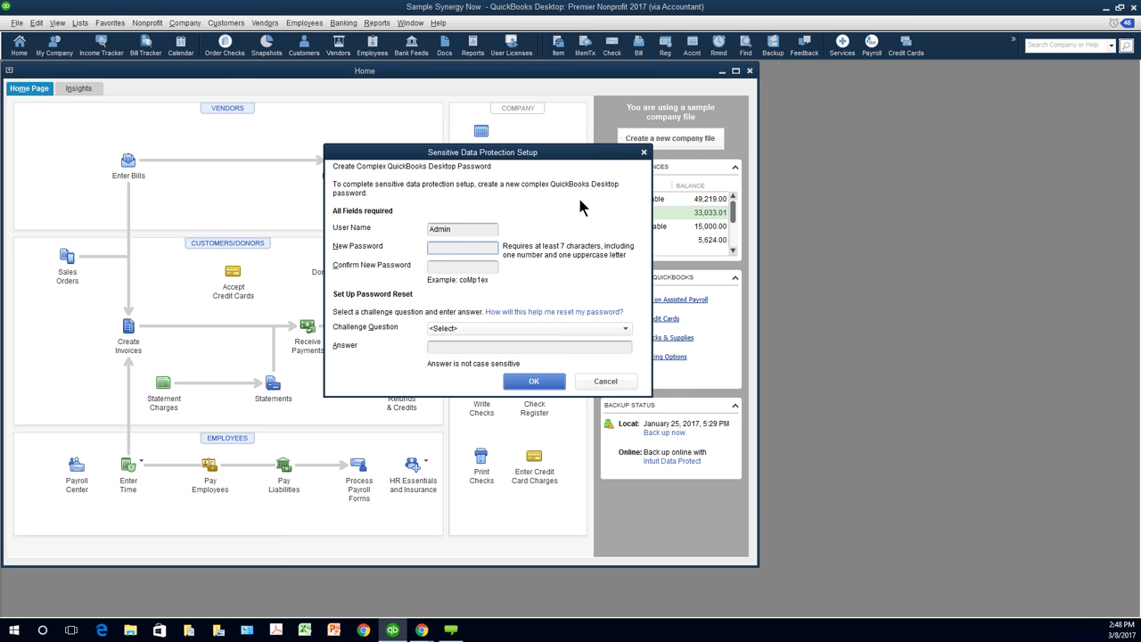
{"action": "key", "text": "BackSpace"}
{"action": "key", "text": "BackSpace"}
{"action": "key", "text": "BackSpace"}
{"action": "key", "text": "BackSpace"}
{"action": "key", "text": "BackSpace"}
{"action": "key", "text": "BackSpace"}
{"action": "key", "text": "BackSpace"}
{"action": "key", "text": "BackSpace"}
{"action": "key", "text": "BackSpace"}
{"action": "key", "text": "Tab"}
Set the challenge question to 'Name of oldest niece', enter its answer, and save.
{"action": "left_click", "coordinate": [626, 329]}
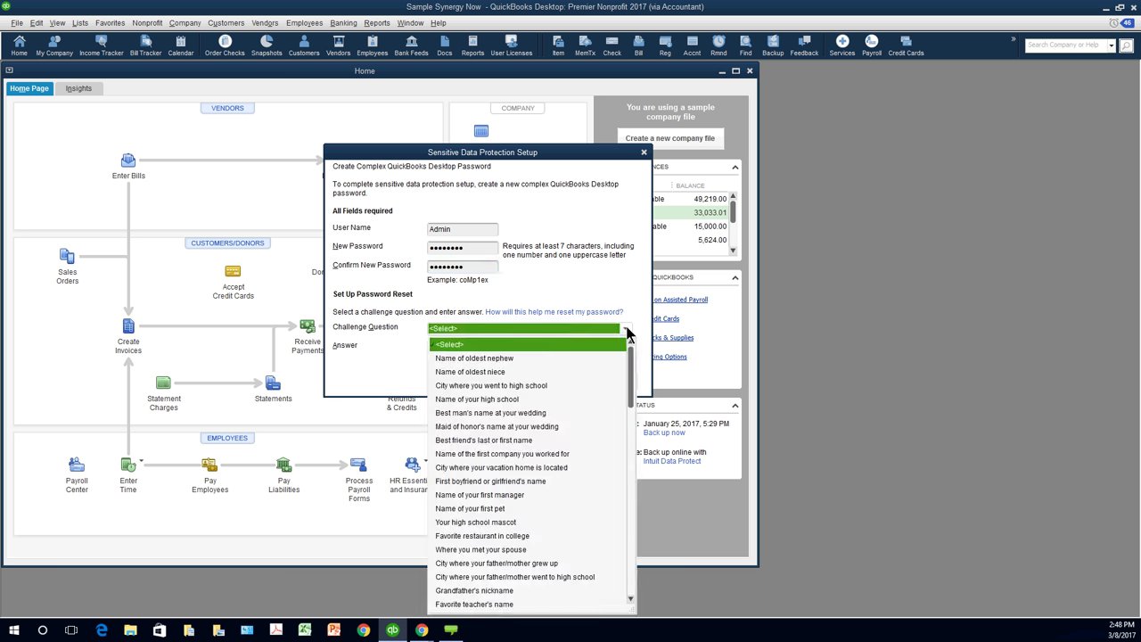
{"action": "left_click", "coordinate": [504, 372]}
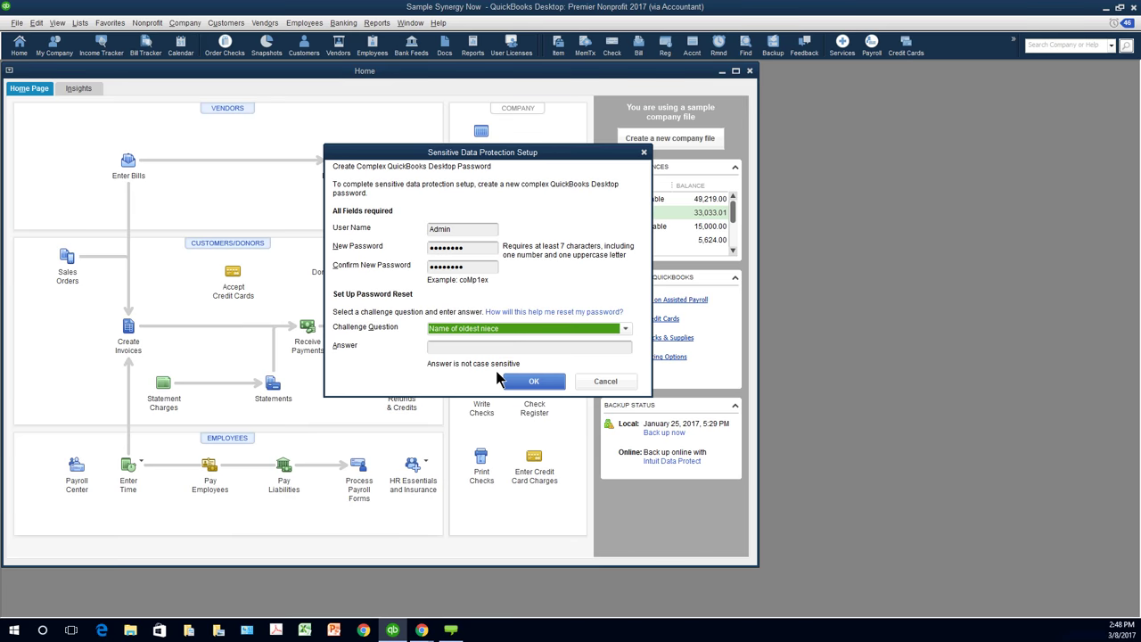
{"action": "left_click", "coordinate": [499, 347]}
{"action": "type", "text": "•••••"}
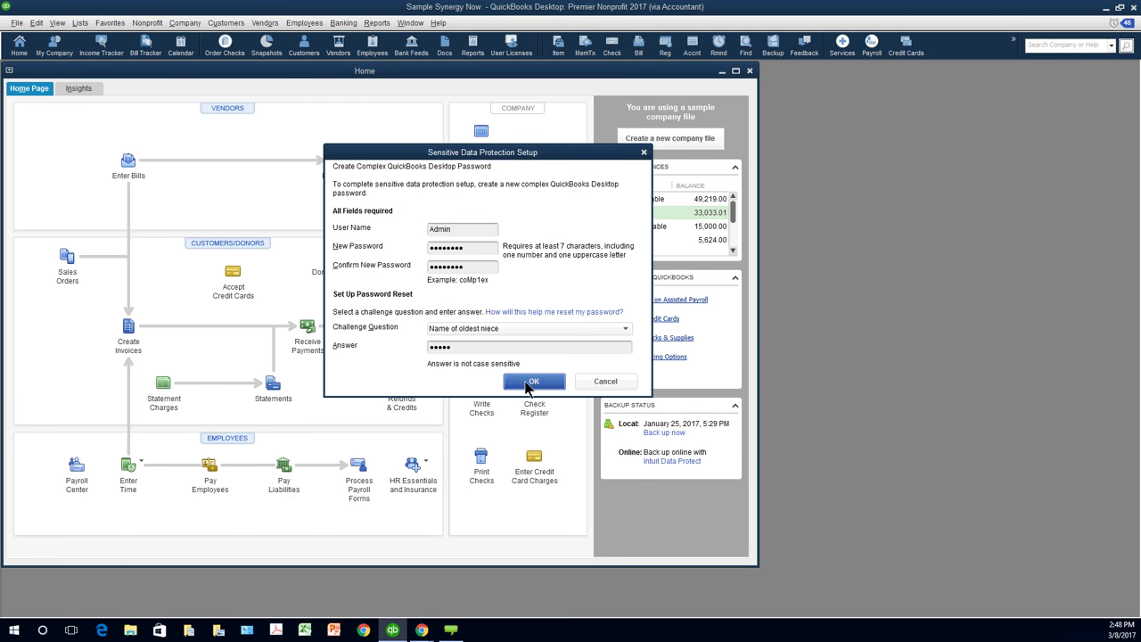
{"action": "left_click", "coordinate": [528, 382]}
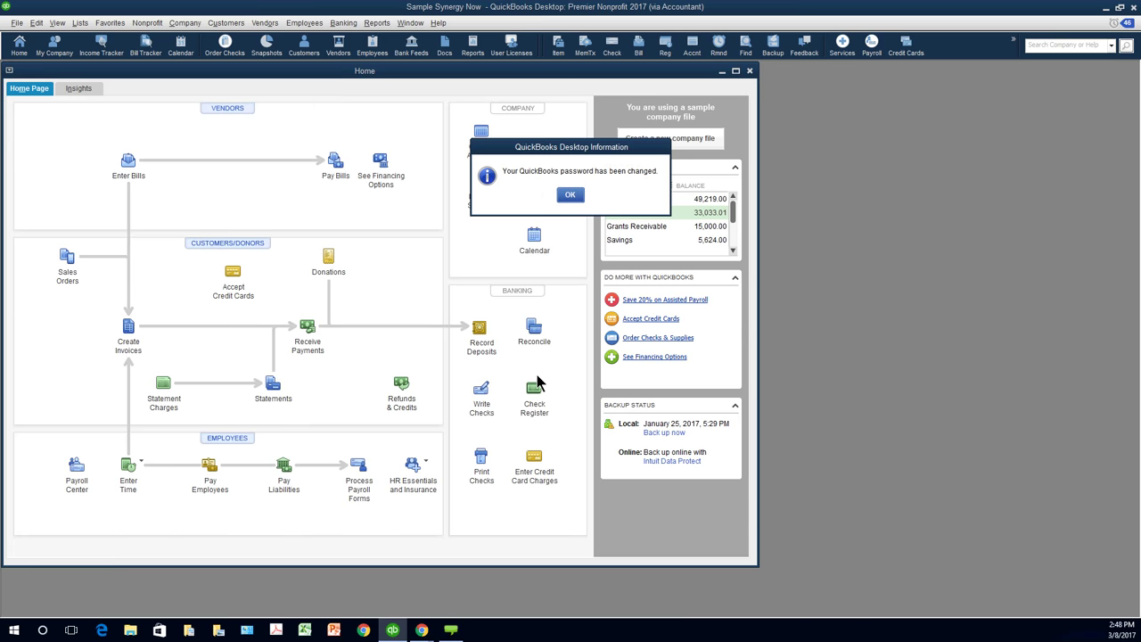
Dismiss the password confirmation, select All transactions in Condense Data, then cancel without condensing.
{"action": "key", "text": "Return"}
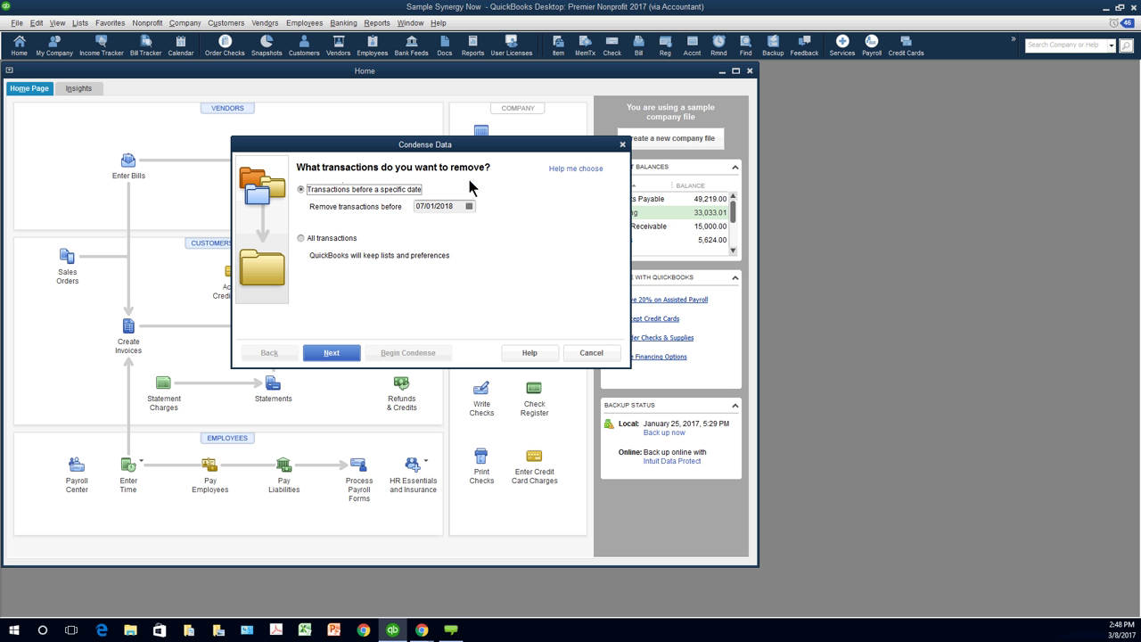
{"action": "left_click", "coordinate": [301, 238]}
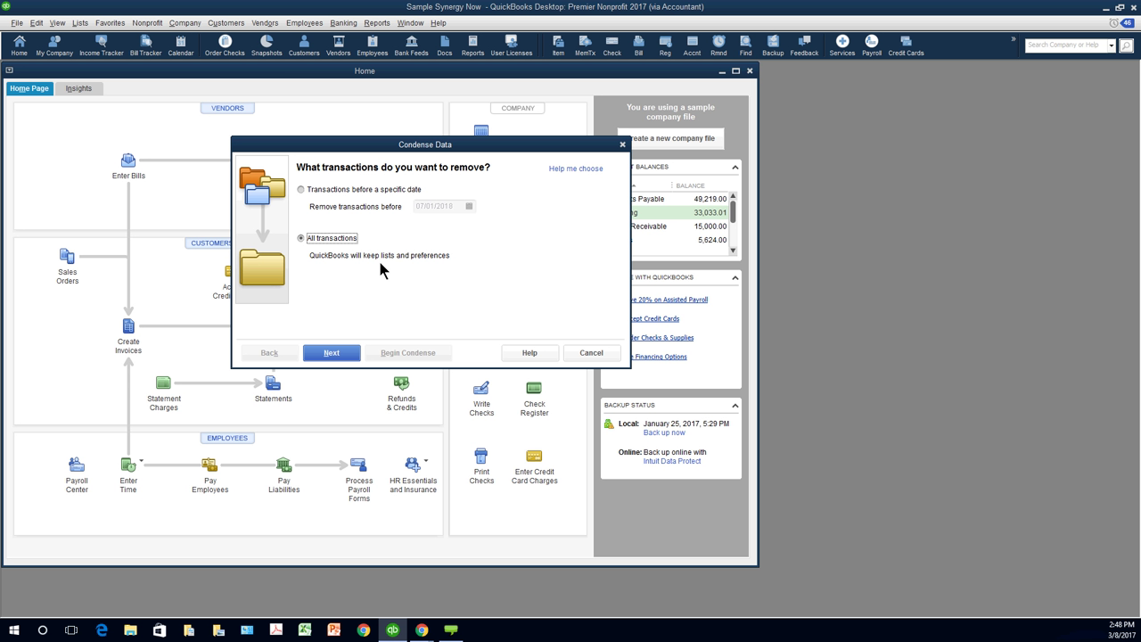
{"action": "left_click", "coordinate": [592, 353]}
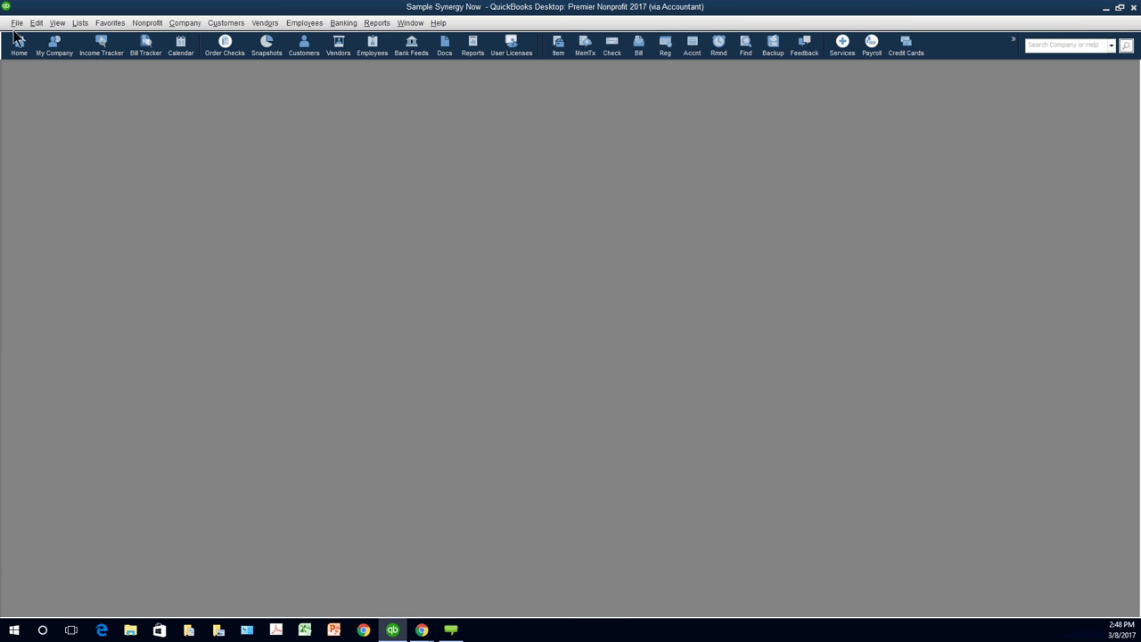
Dismiss the sample-file notice so Sample Synergy Now loads, then go to the File menu.
{"action": "key", "text": "alt"}
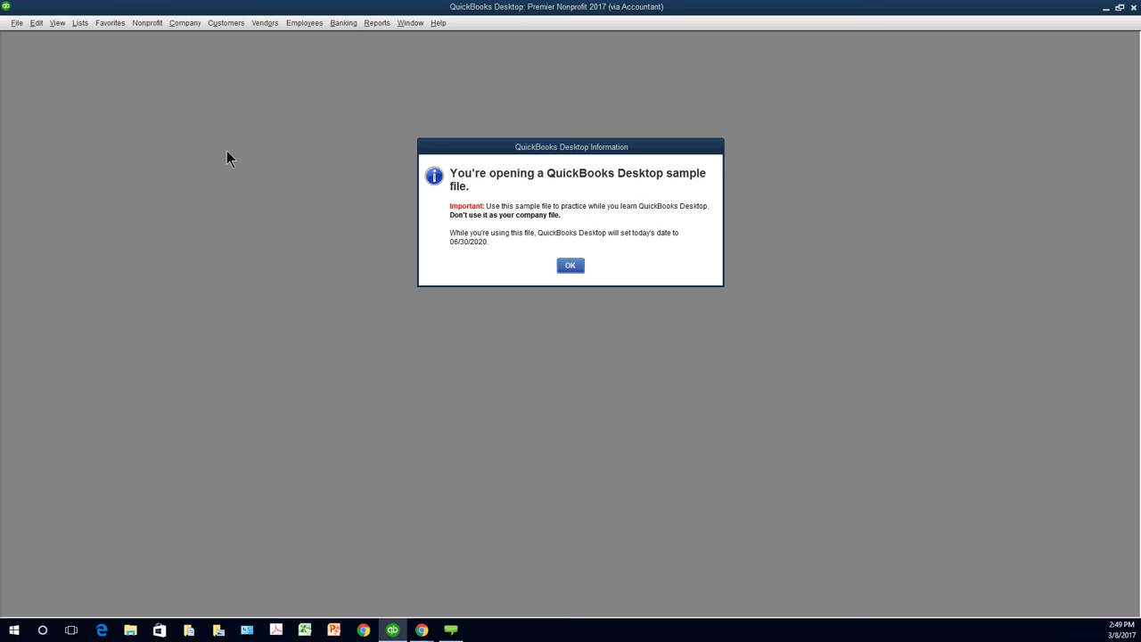
{"action": "left_click", "coordinate": [570, 265]}
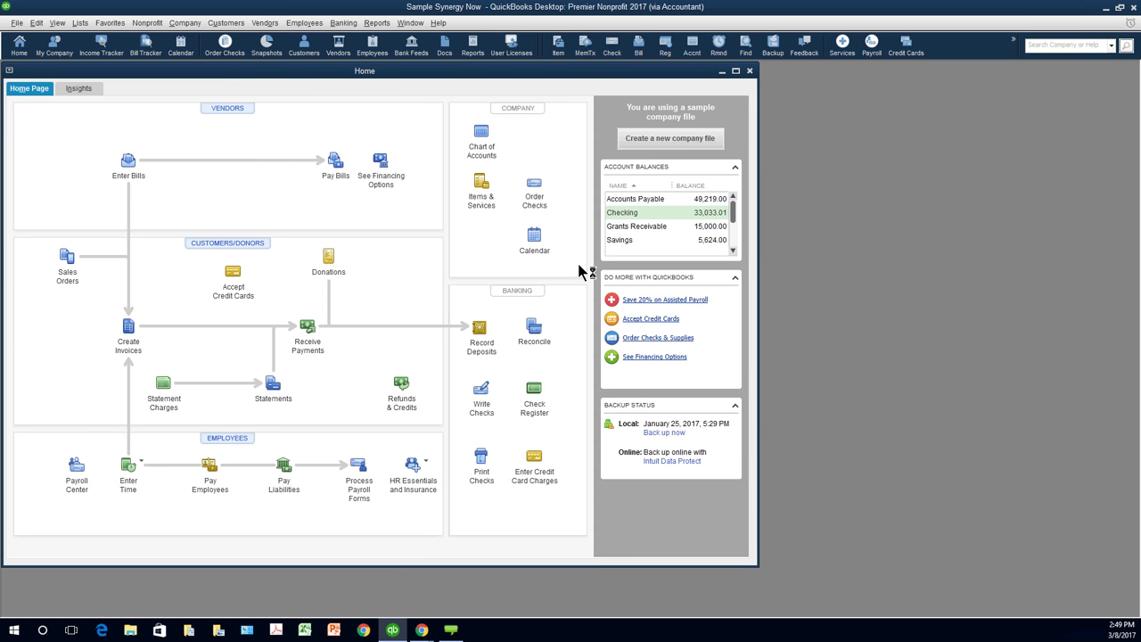
{"action": "left_click", "coordinate": [17, 22]}
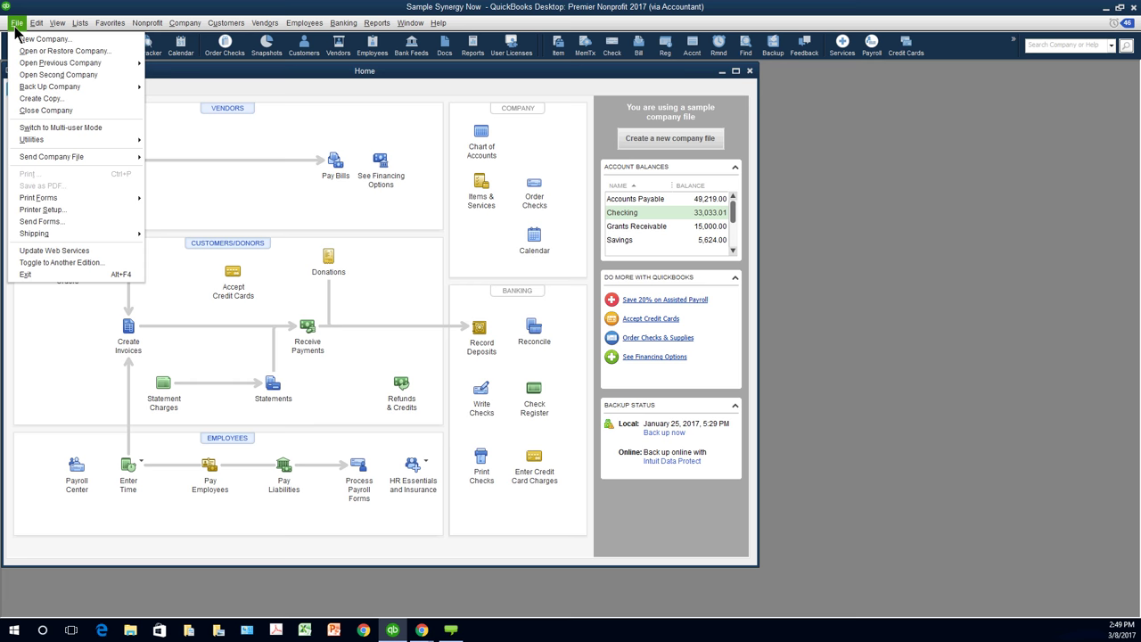
Check Product Information with F2, then reopen the recent Chapters 1-2 company file.
{"action": "left_click", "coordinate": [16, 24]}
{"action": "key", "text": "F2"}
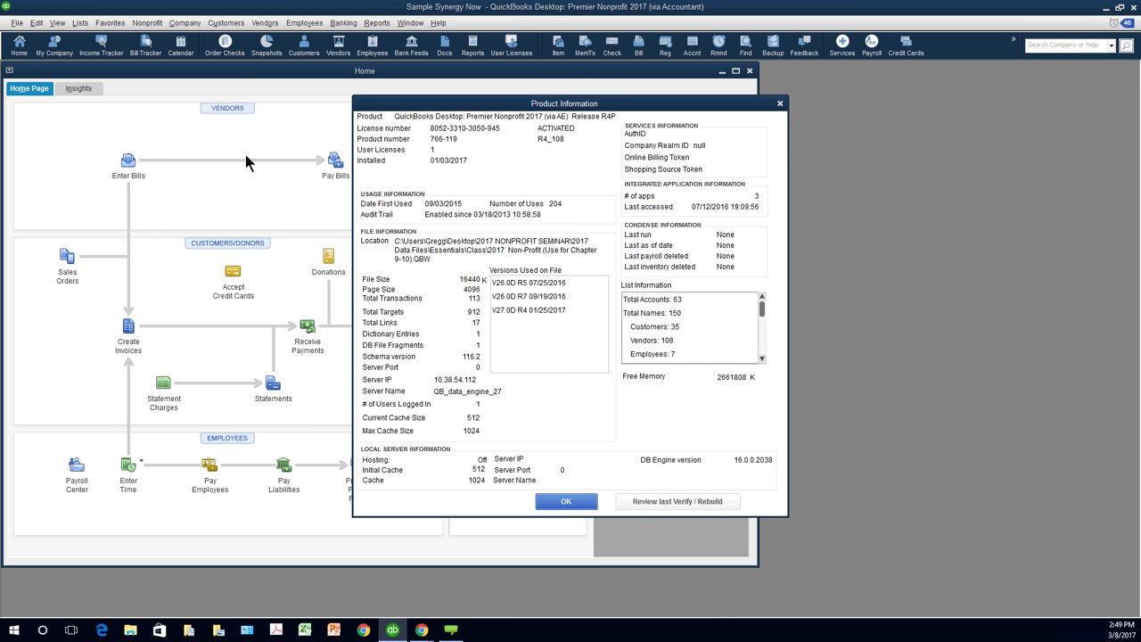
{"action": "left_click", "coordinate": [540, 502]}
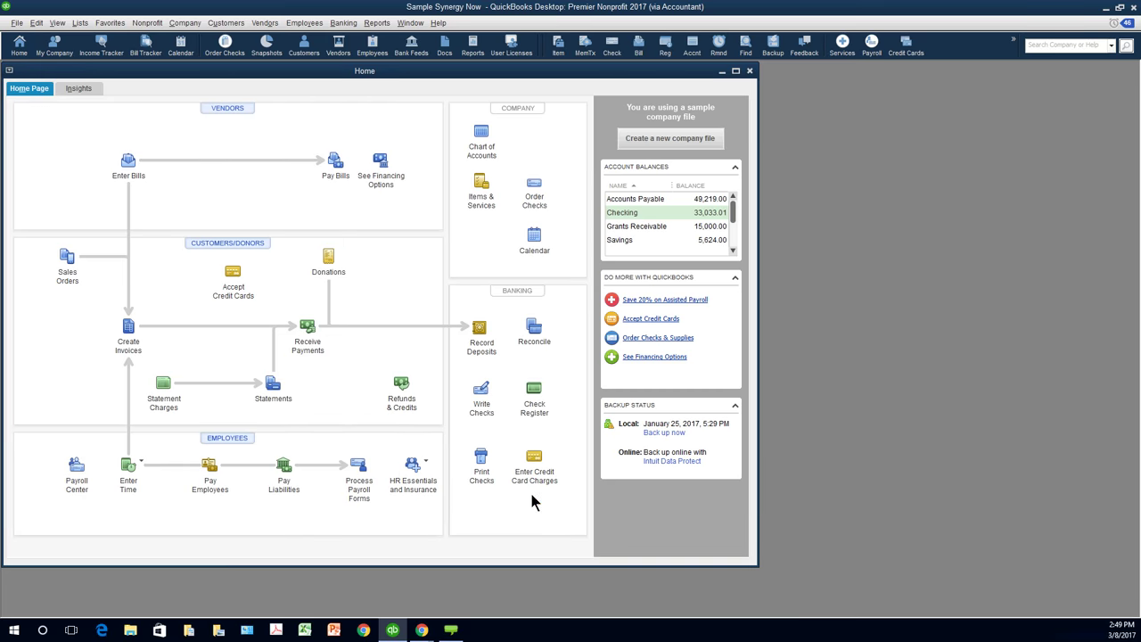
{"action": "key", "text": "alt+f"}
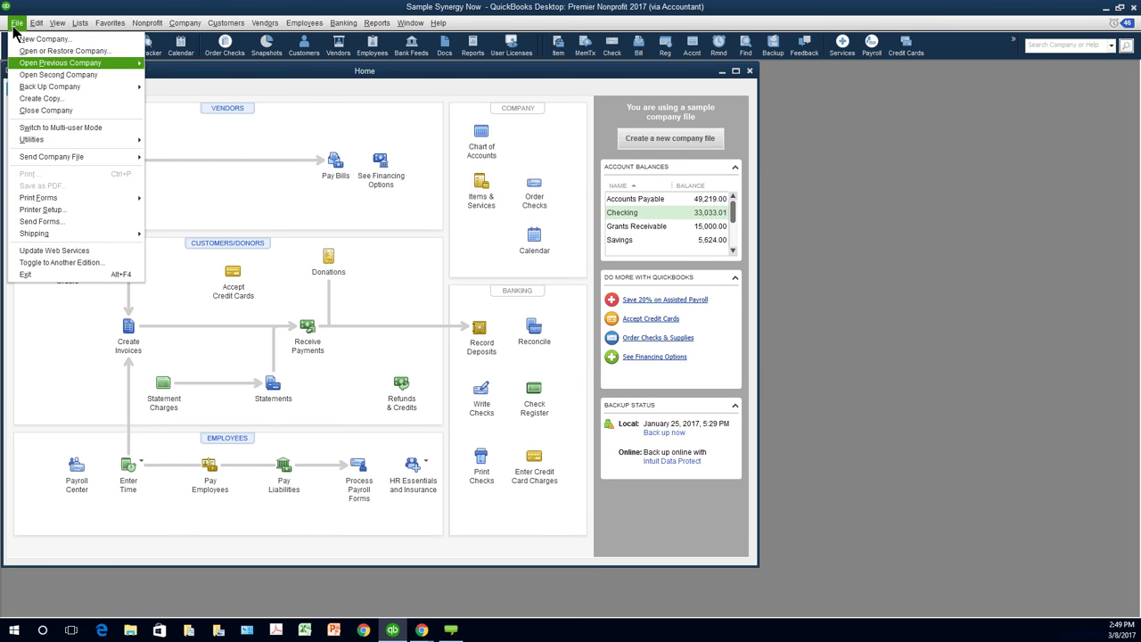
{"action": "mouse_move", "coordinate": [32, 67]}
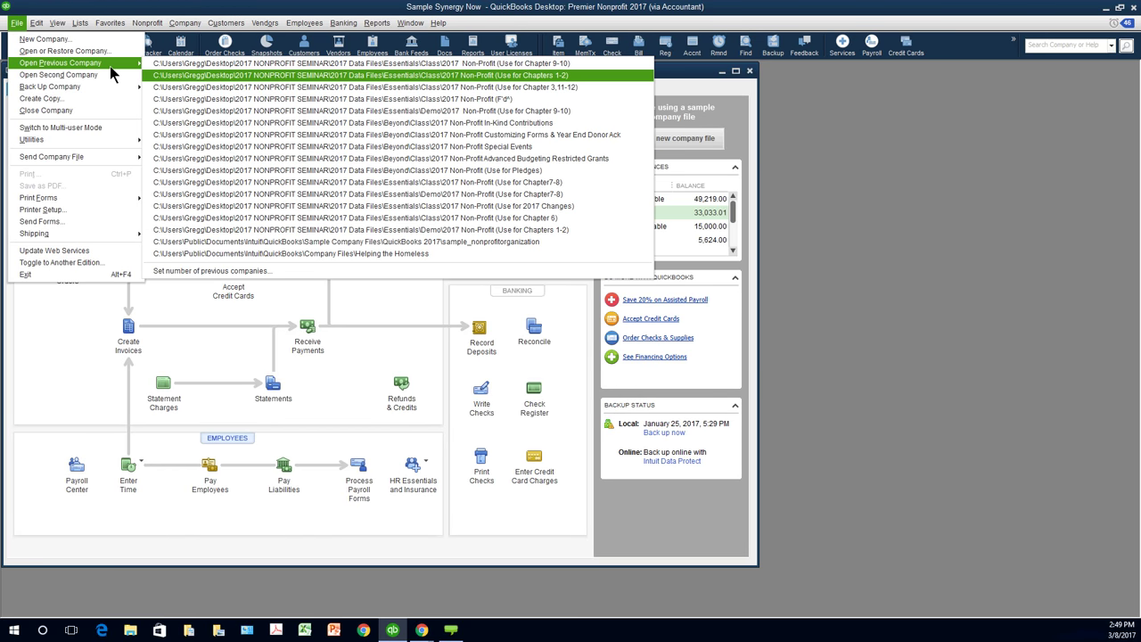
{"action": "key", "text": "Return"}
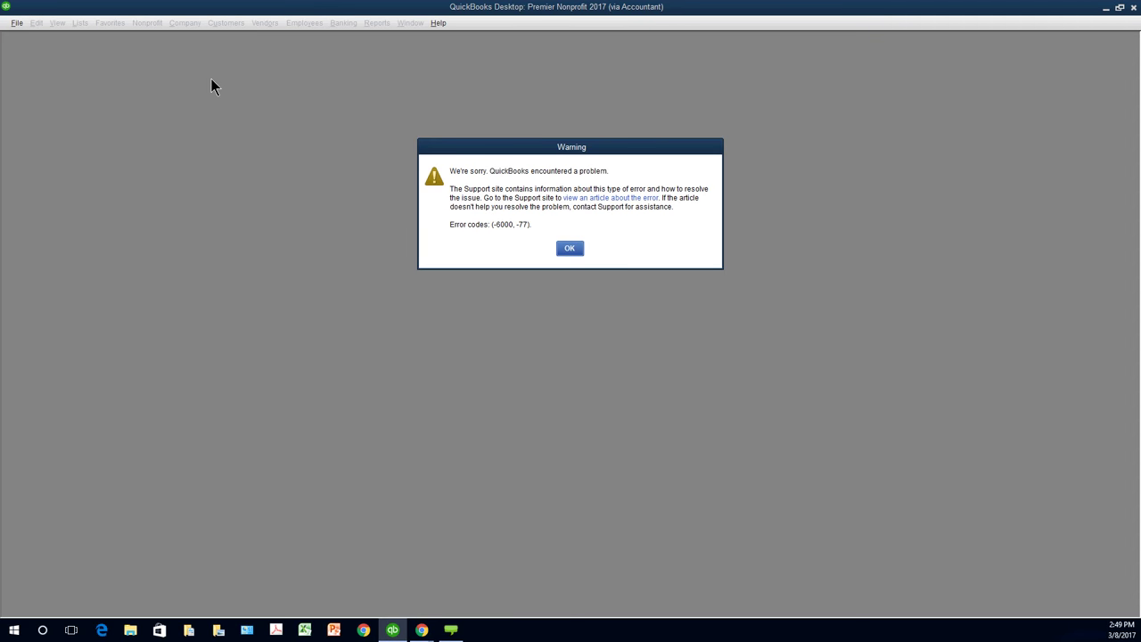
Dismiss the error, open the Chapters 1-2 file from the company chooser, and close the Home page.
{"action": "left_click", "coordinate": [569, 249]}
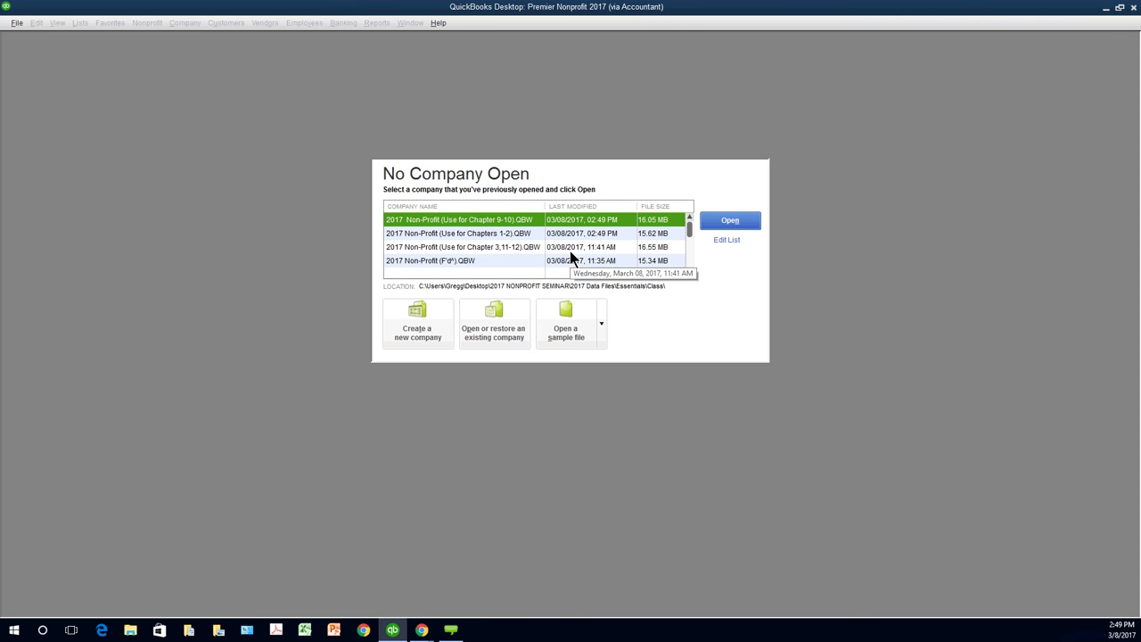
{"action": "left_click", "coordinate": [537, 236]}
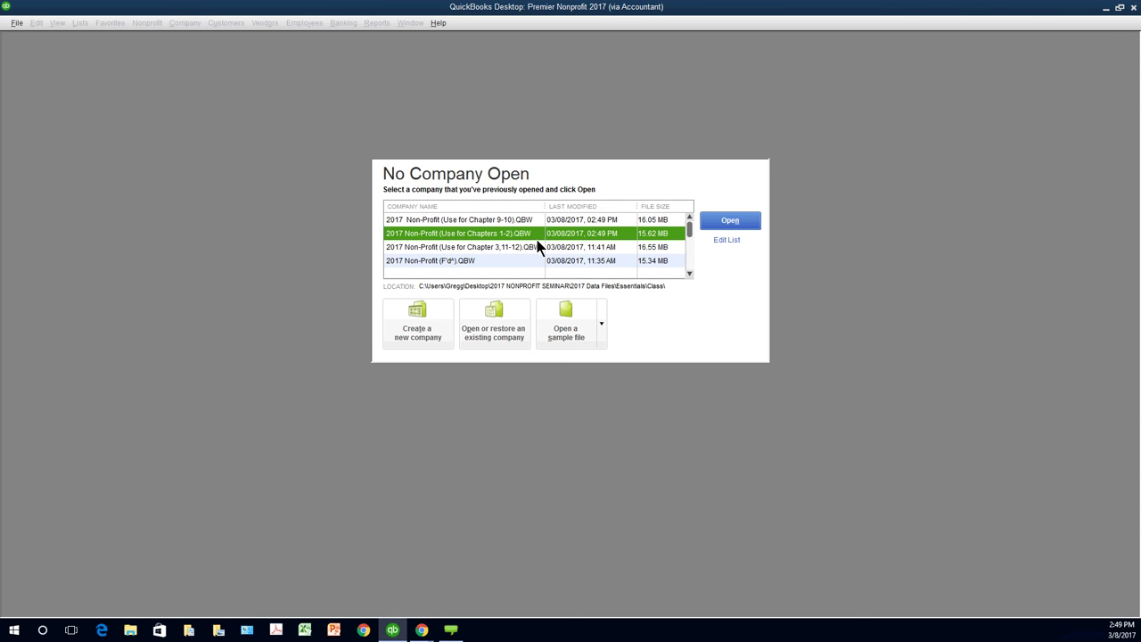
{"action": "left_click", "coordinate": [721, 220]}
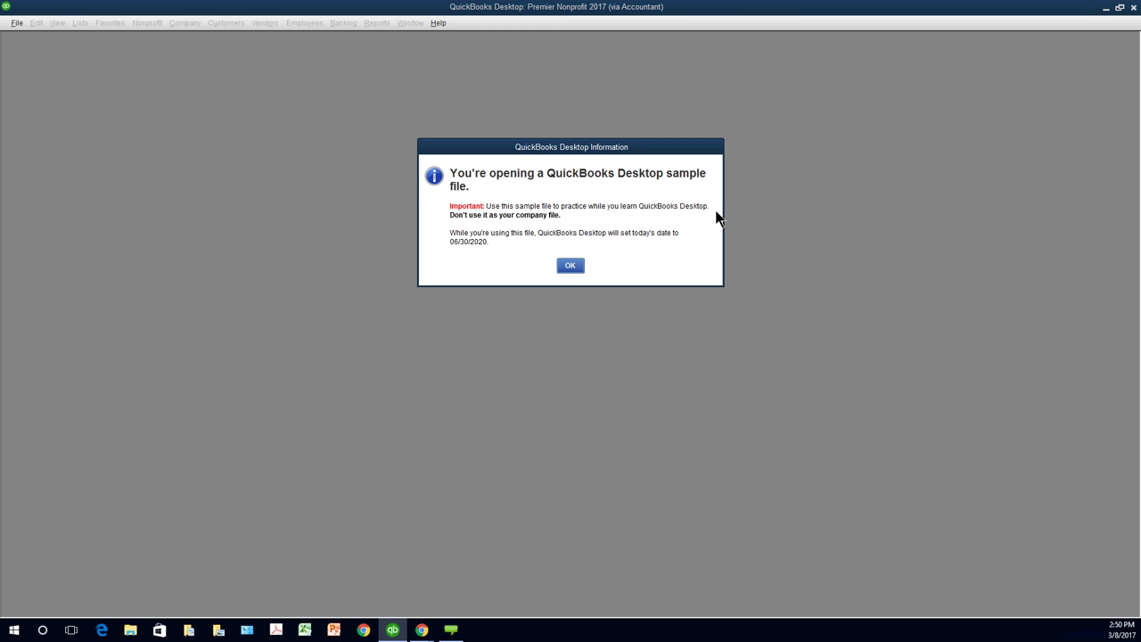
{"action": "left_click", "coordinate": [576, 266]}
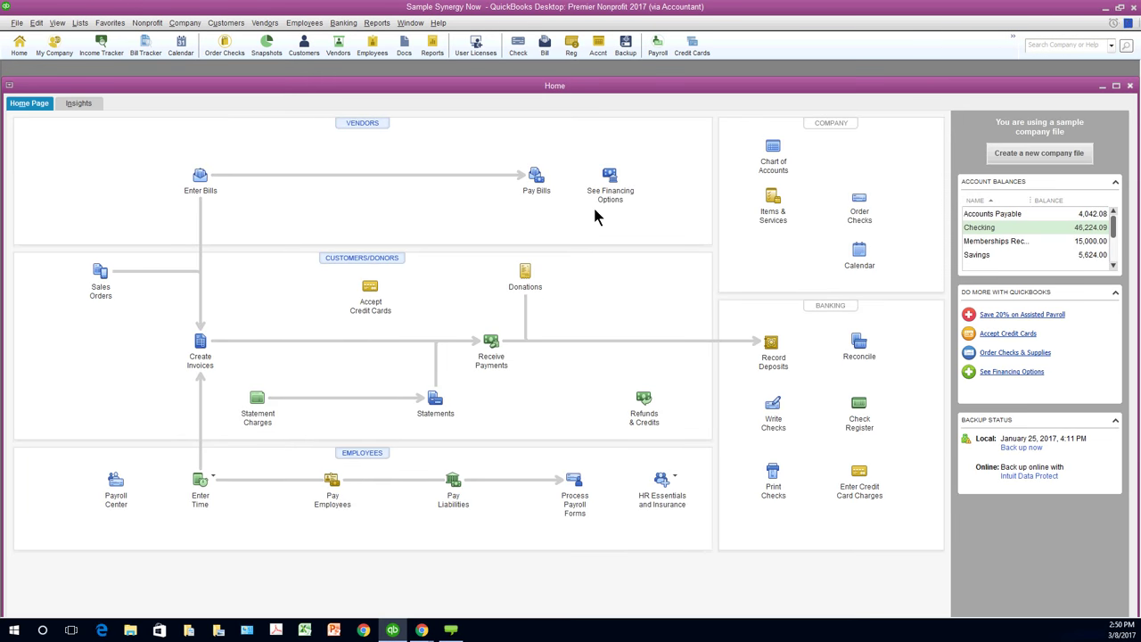
{"action": "left_click", "coordinate": [1129, 86]}
Open the standard Balance Sheet and Profit & Loss reports from Company & Financial.
{"action": "left_click", "coordinate": [378, 22]}
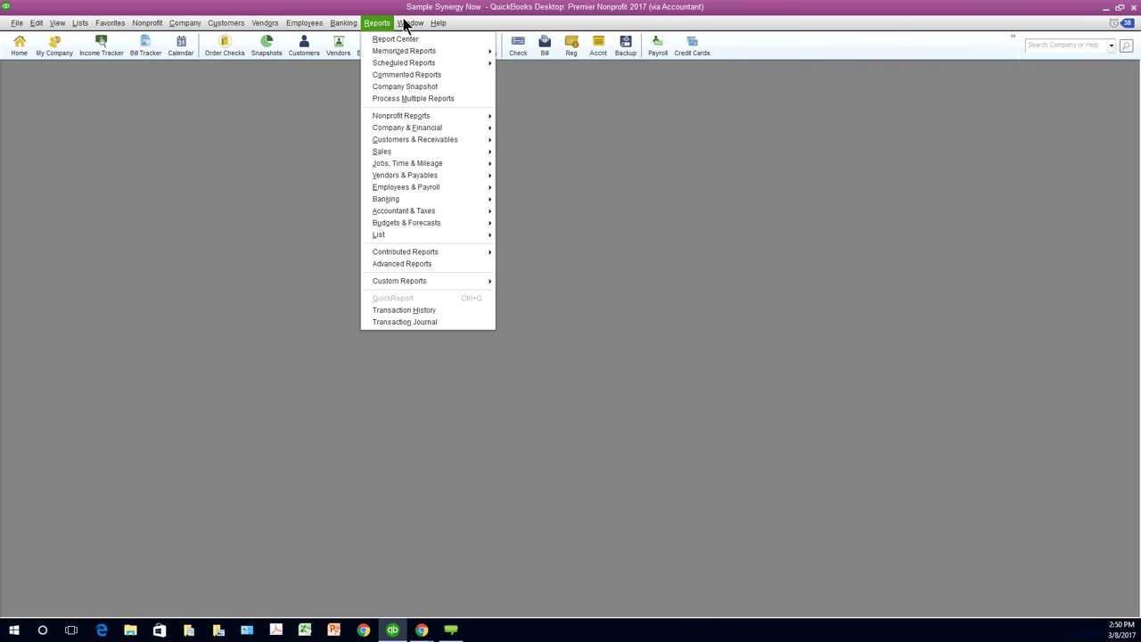
{"action": "mouse_move", "coordinate": [416, 133]}
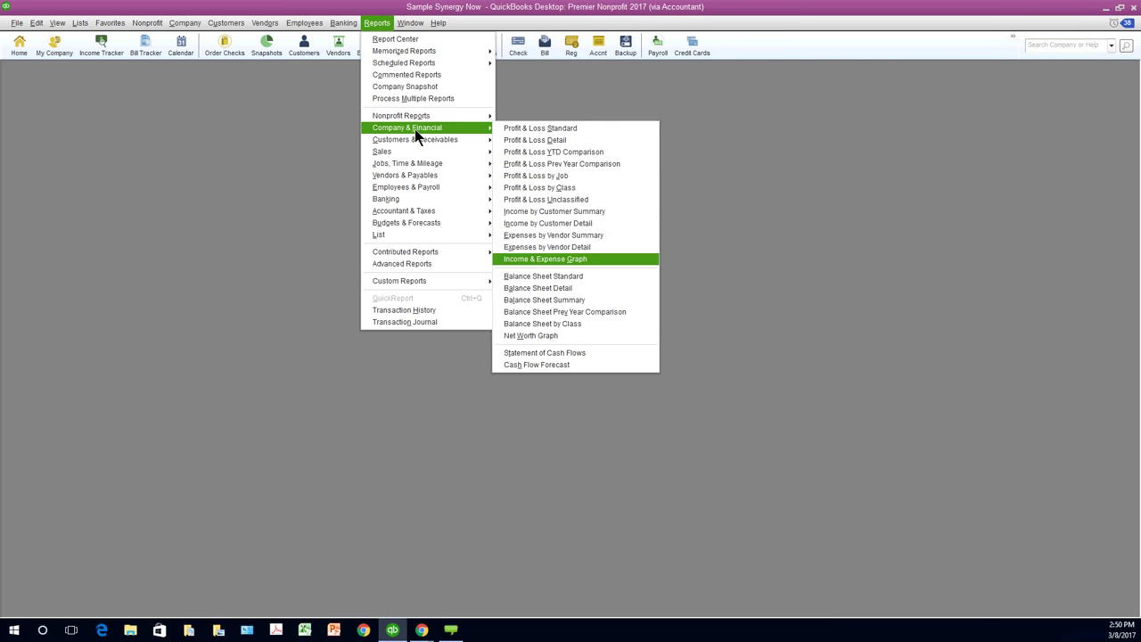
{"action": "left_click", "coordinate": [525, 276]}
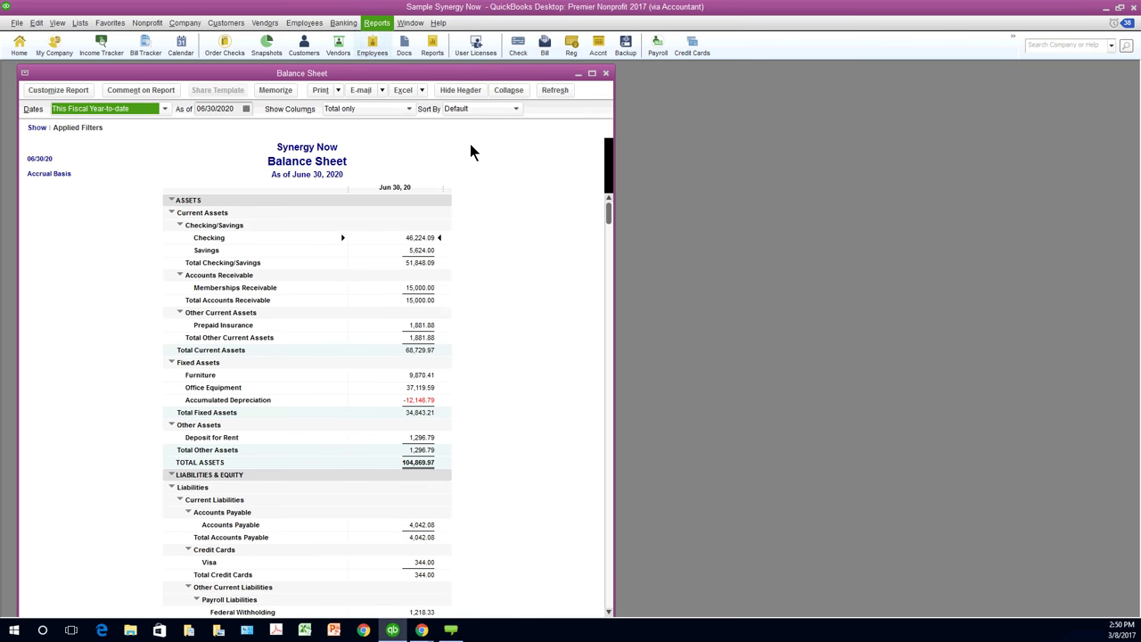
{"action": "left_click", "coordinate": [376, 22]}
{"action": "mouse_move", "coordinate": [422, 130]}
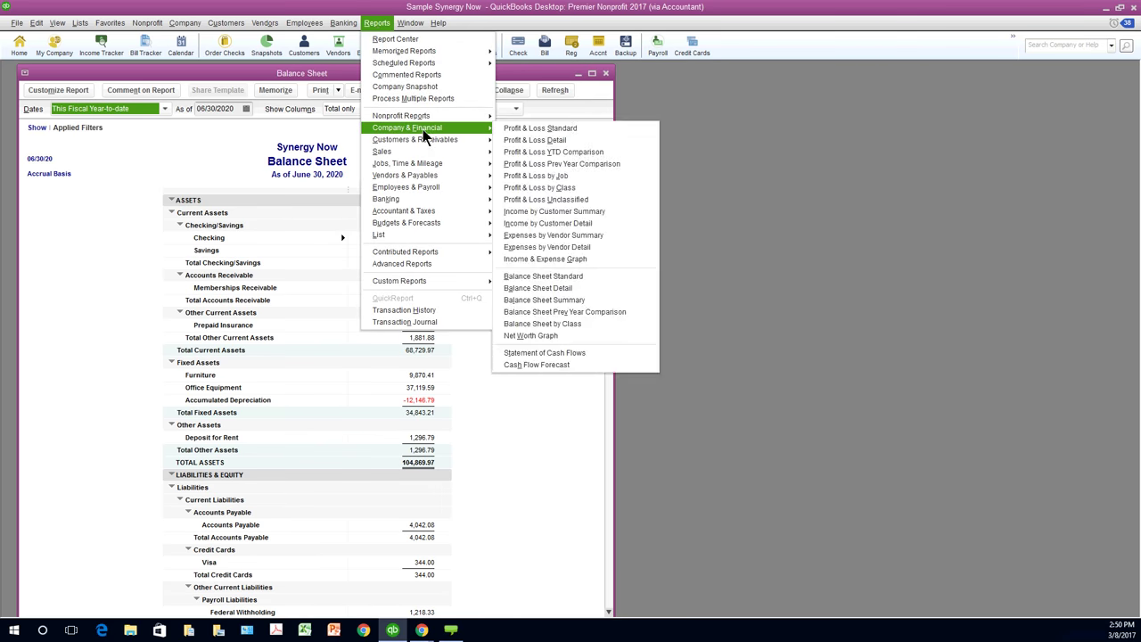
{"action": "left_click", "coordinate": [501, 127]}
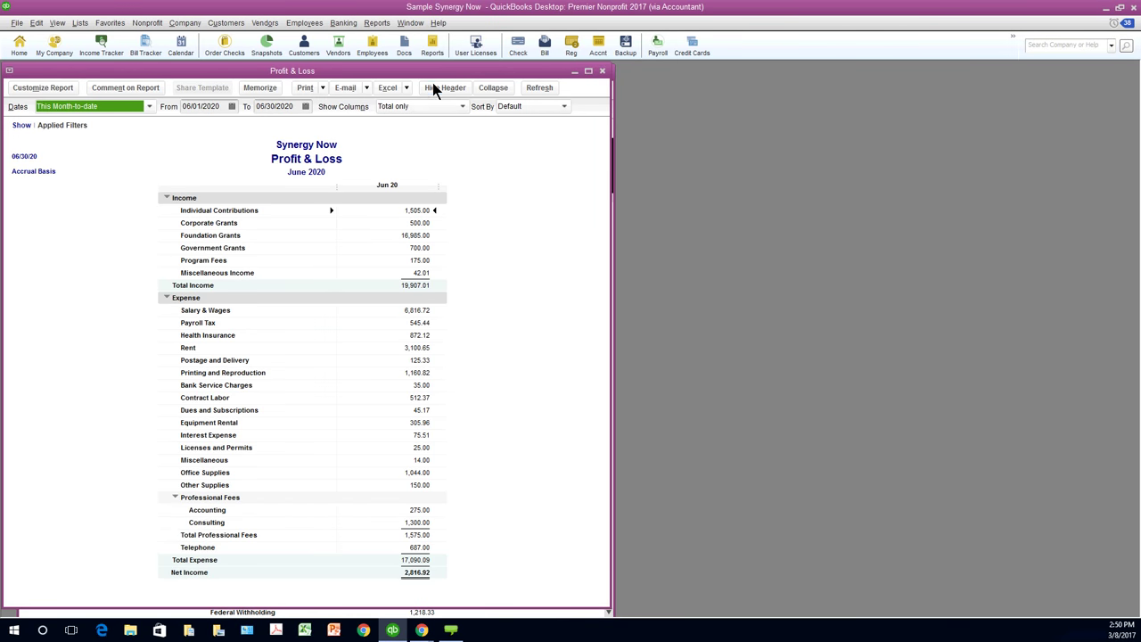
Tile the two report windows vertically with the Balance Sheet on the left.
{"action": "left_click", "coordinate": [409, 23]}
{"action": "left_click", "coordinate": [421, 66]}
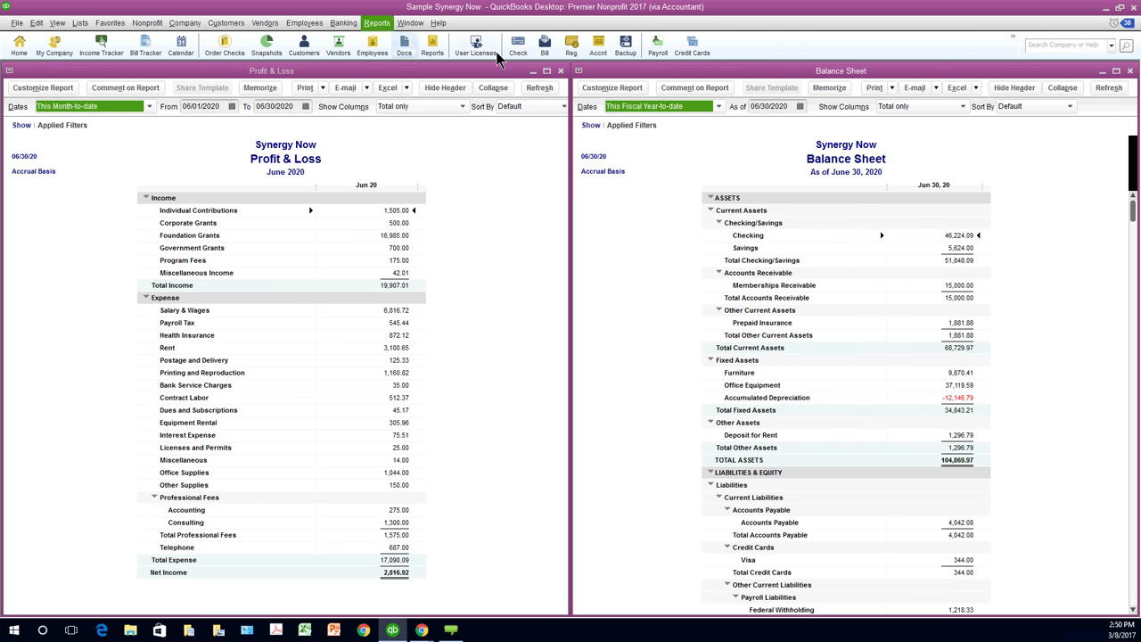
{"action": "left_click", "coordinate": [411, 24]}
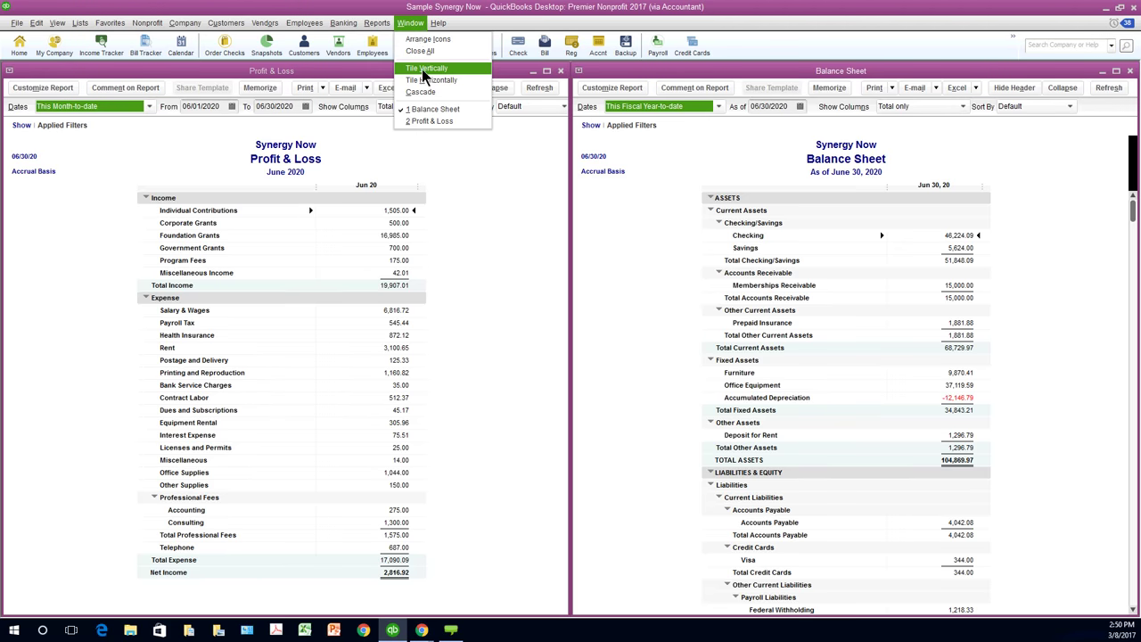
{"action": "left_click", "coordinate": [422, 69]}
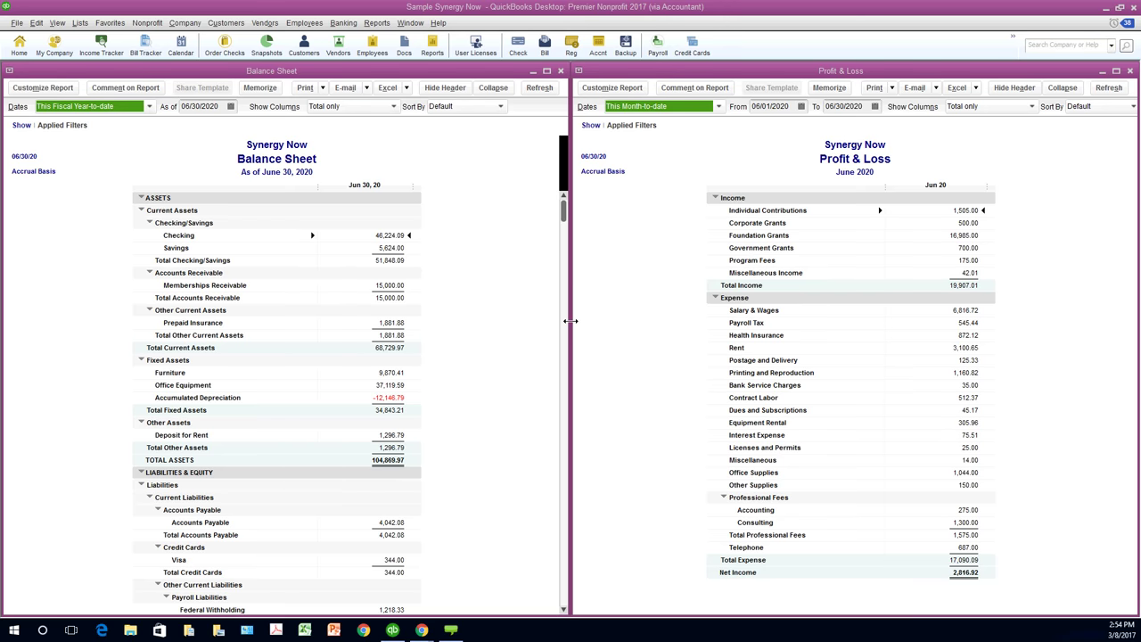
Scroll the Balance Sheet down to Total Liabilities & Equity of 104,869.97.
{"action": "left_click", "coordinate": [563, 610]}
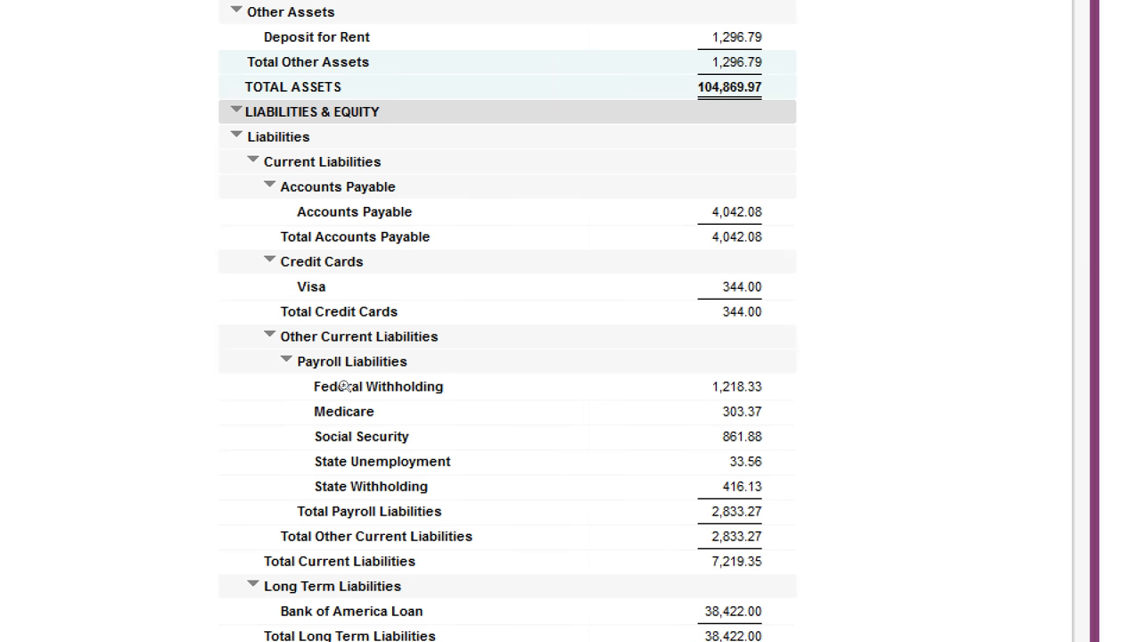
{"action": "scroll", "coordinate": [325, 363], "scroll_direction": "down", "scroll_amount": 1}
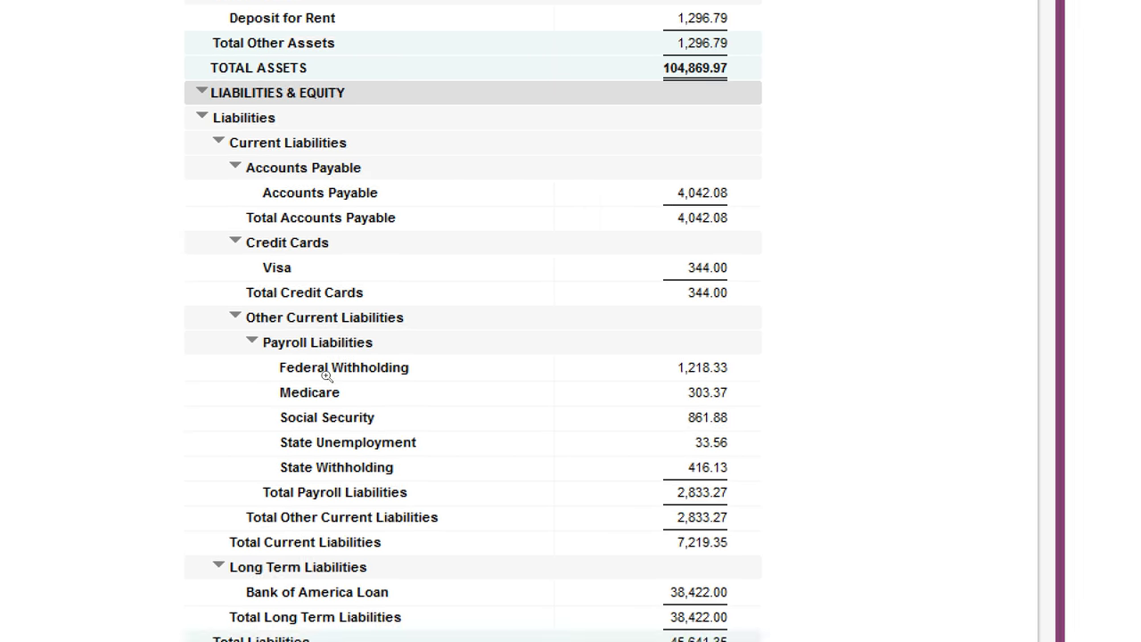
{"action": "scroll", "coordinate": [327, 376], "scroll_direction": "down", "scroll_amount": 5}
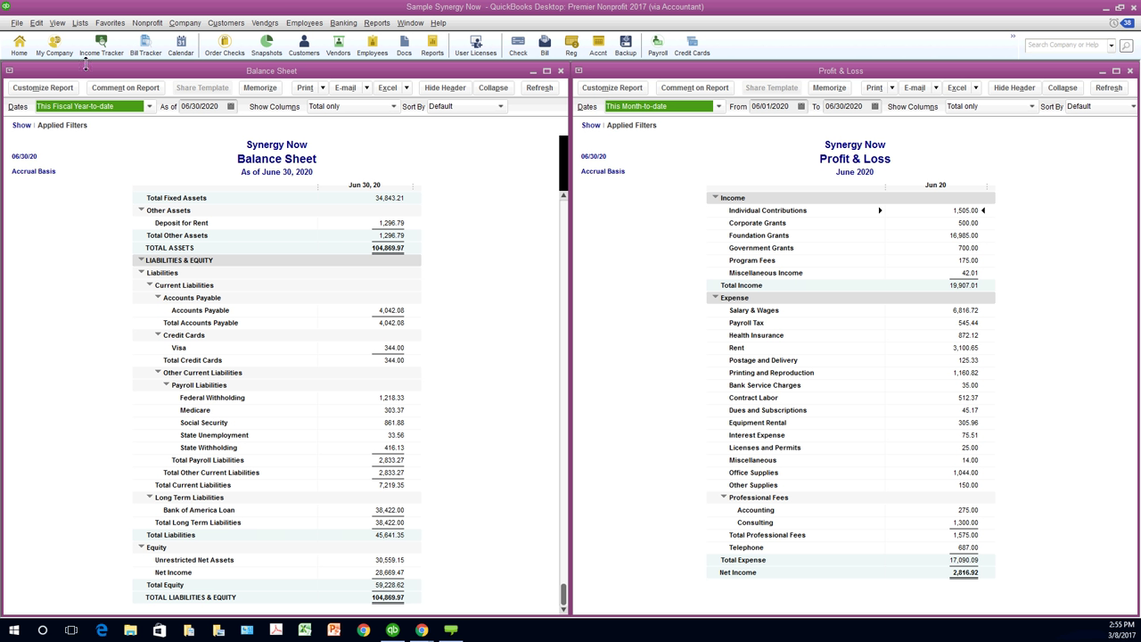
Open the Chart of Accounts from Lists and drop down its Account button menu.
{"action": "left_click", "coordinate": [79, 24]}
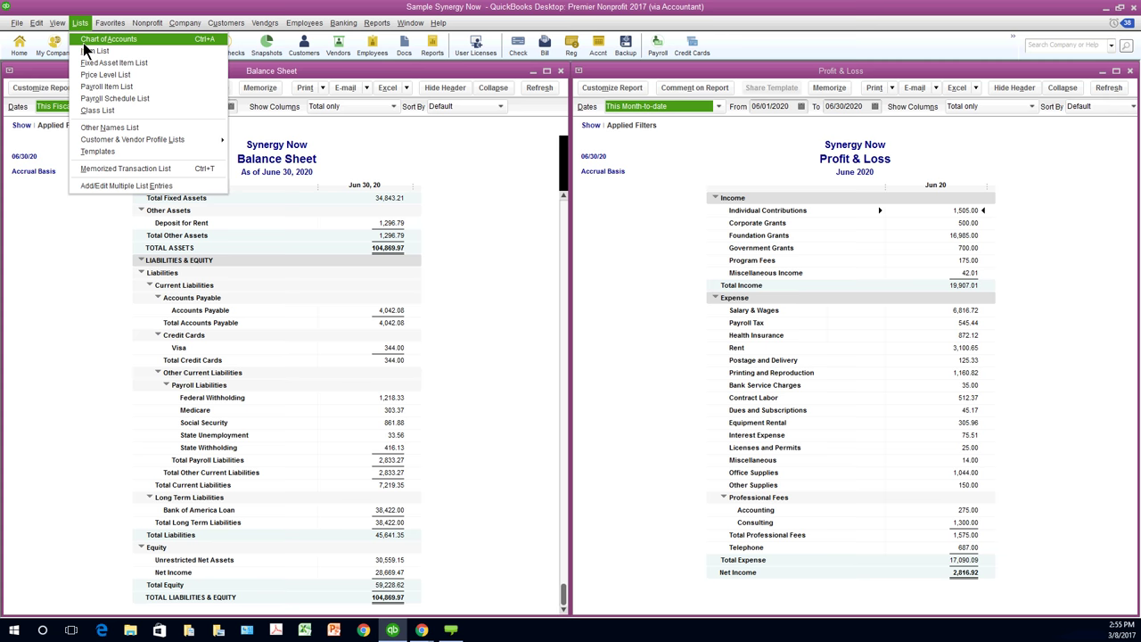
{"action": "left_click", "coordinate": [83, 40]}
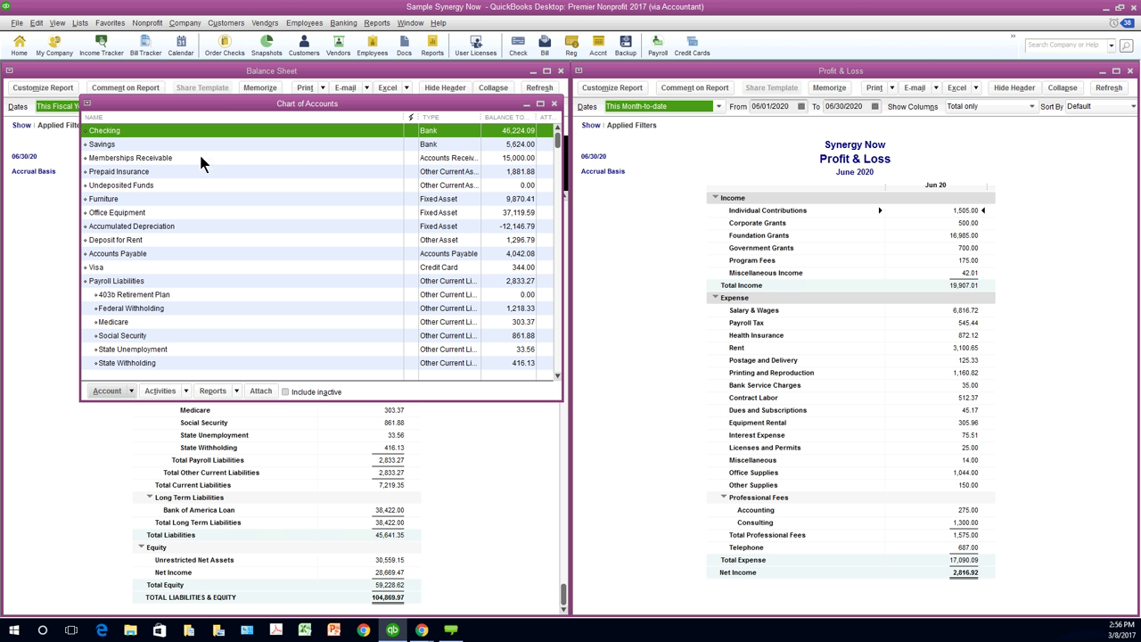
{"action": "left_click", "coordinate": [130, 393]}
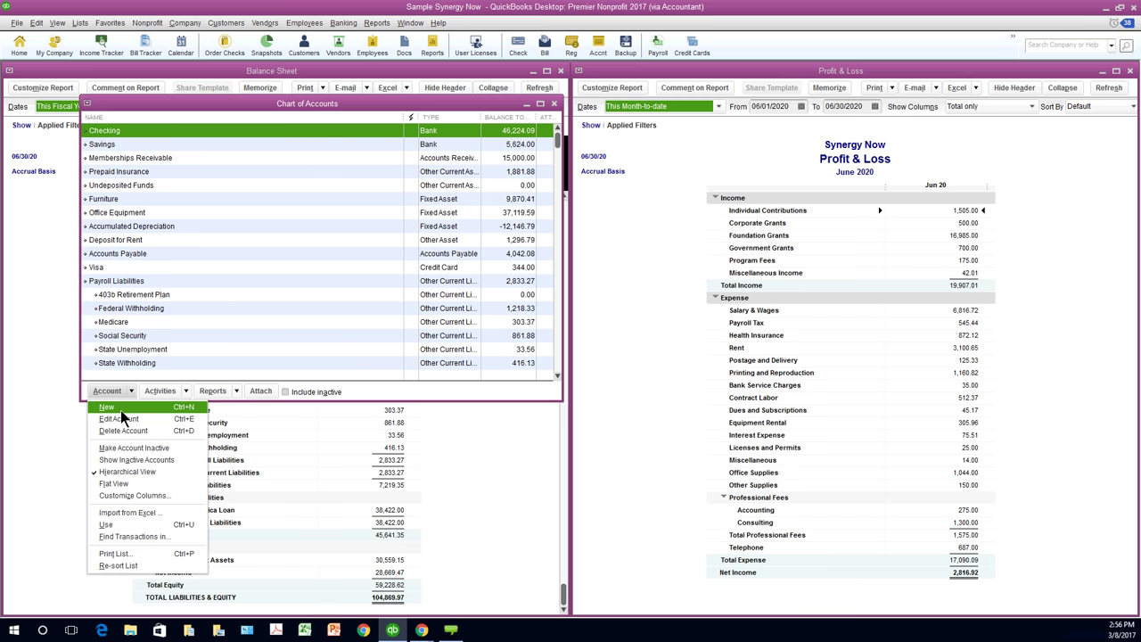
Choose New from the Account menu to bring up the account-type chooser.
{"action": "left_click", "coordinate": [120, 410]}
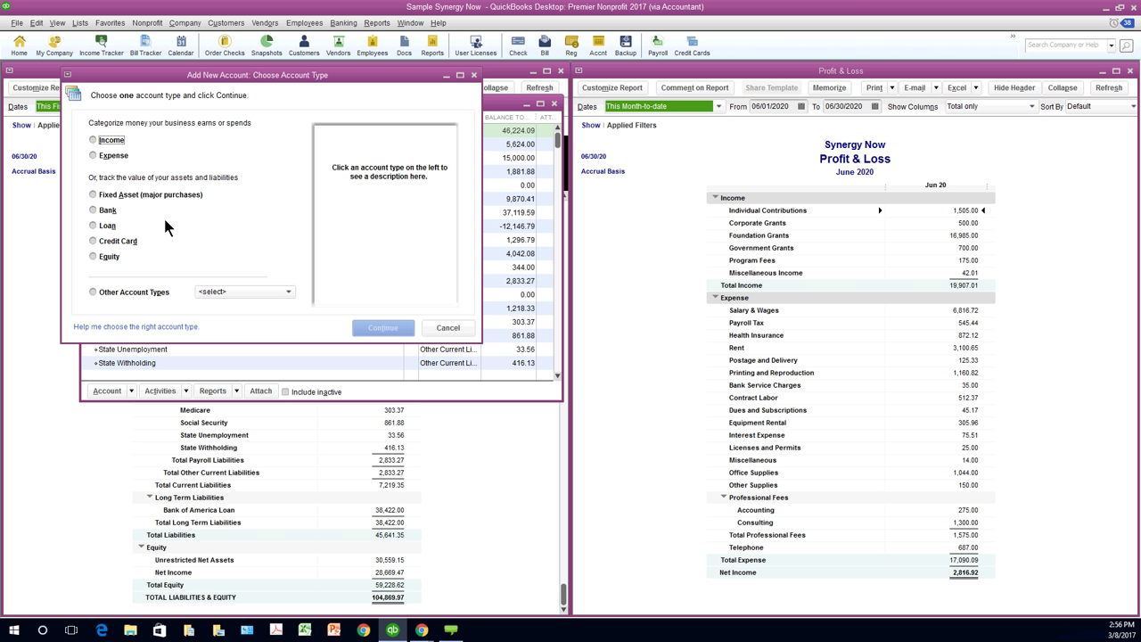
Preview the Bank and Income types, then choose Fixed Asset and continue to the details form.
{"action": "left_click", "coordinate": [93, 210]}
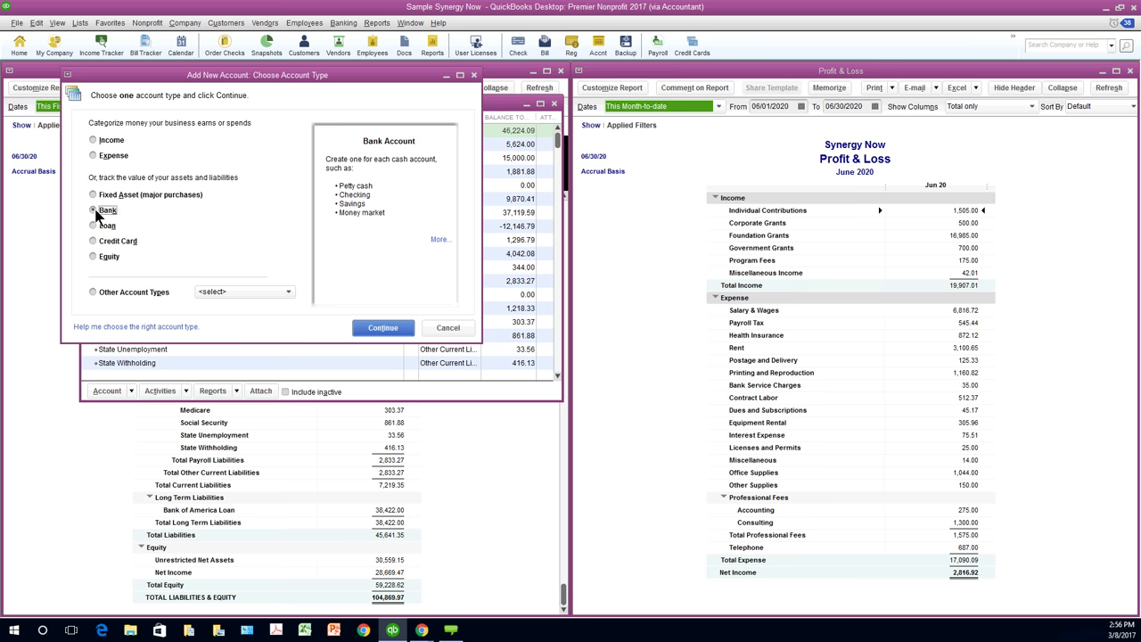
{"action": "left_click", "coordinate": [96, 143]}
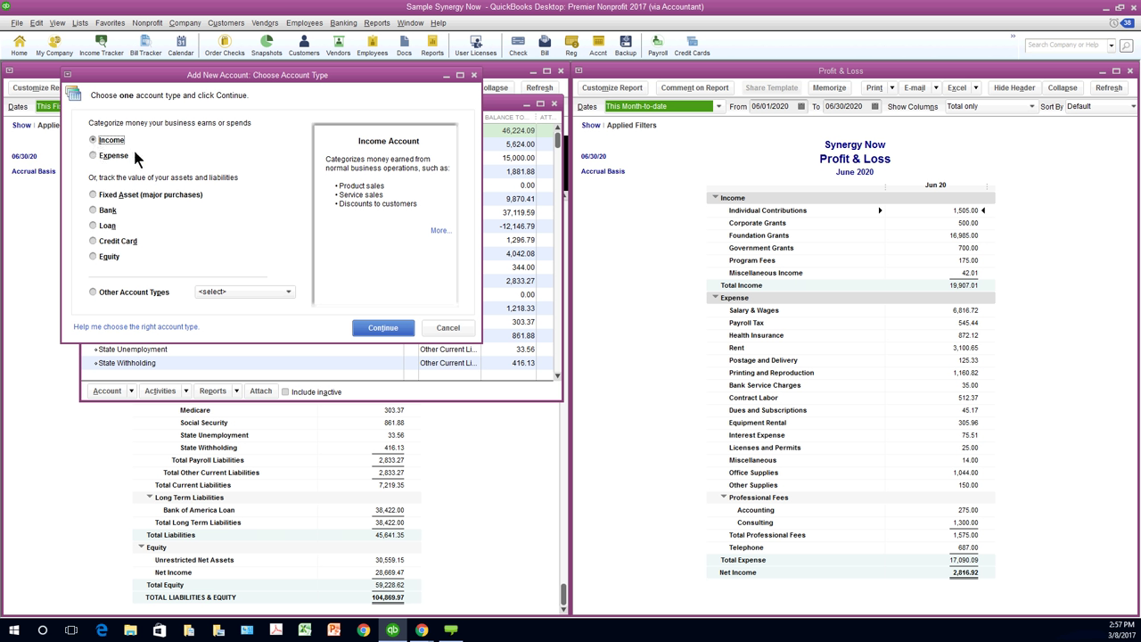
{"action": "left_click", "coordinate": [94, 196]}
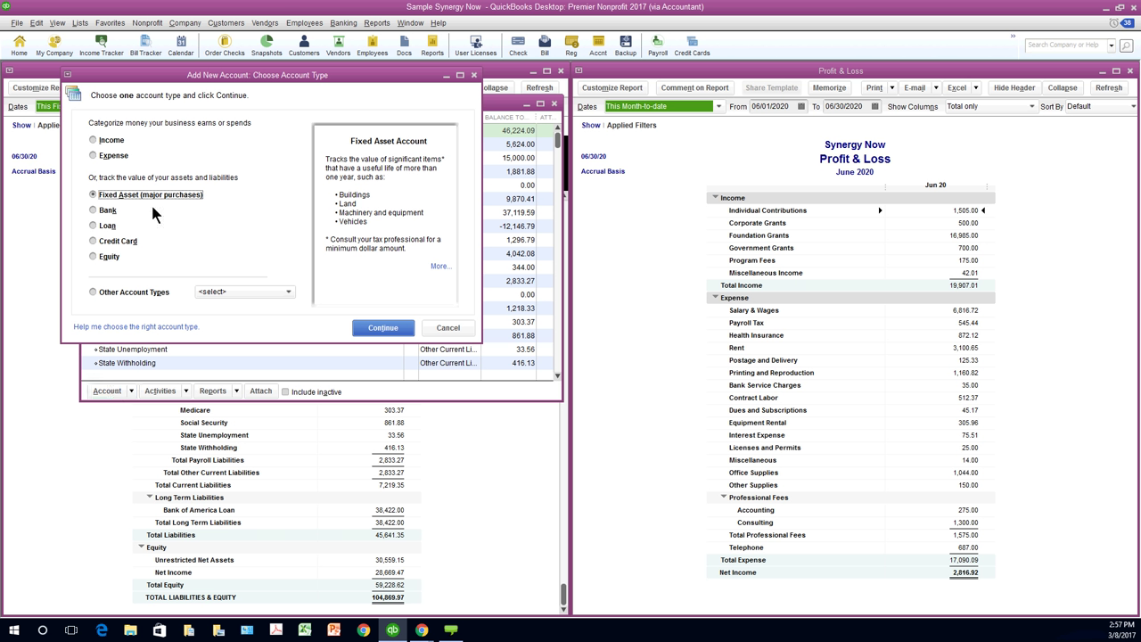
{"action": "left_click", "coordinate": [400, 330]}
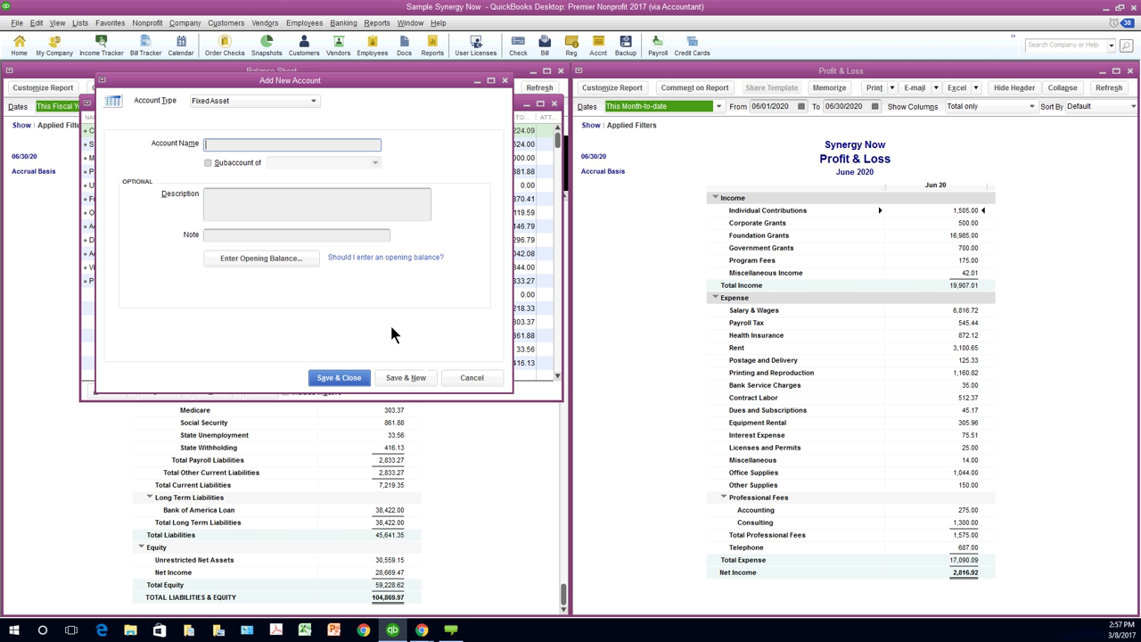
Name the new Fixed Asset account 'Computer Equipment' and save it.
{"action": "type", "text": "Computer Equipment"}
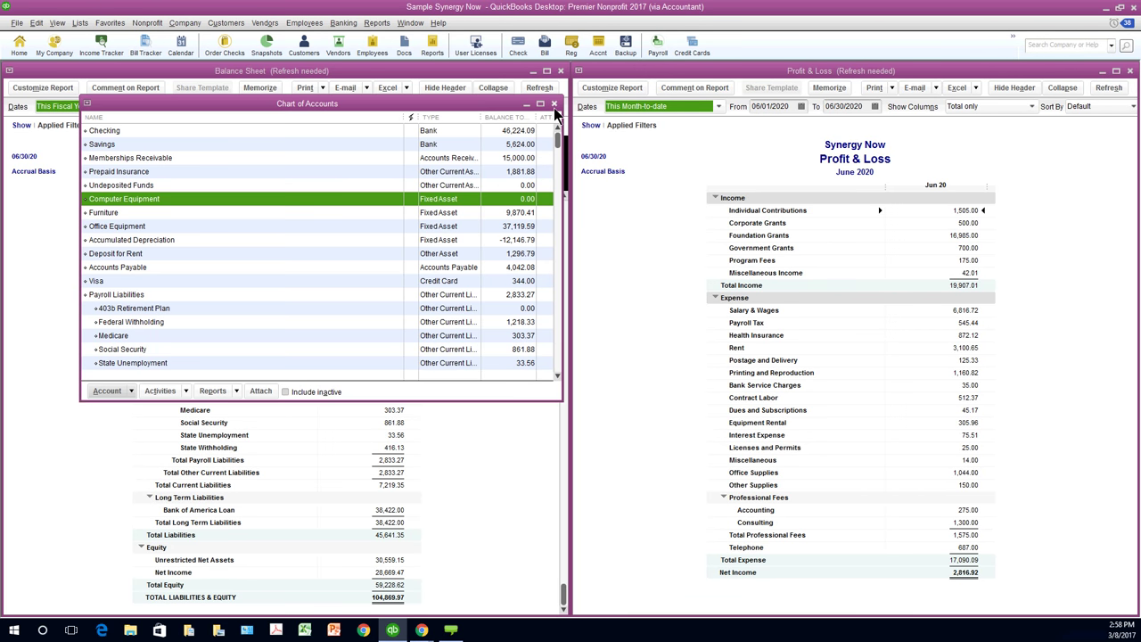
{"action": "left_click", "coordinate": [554, 114]}
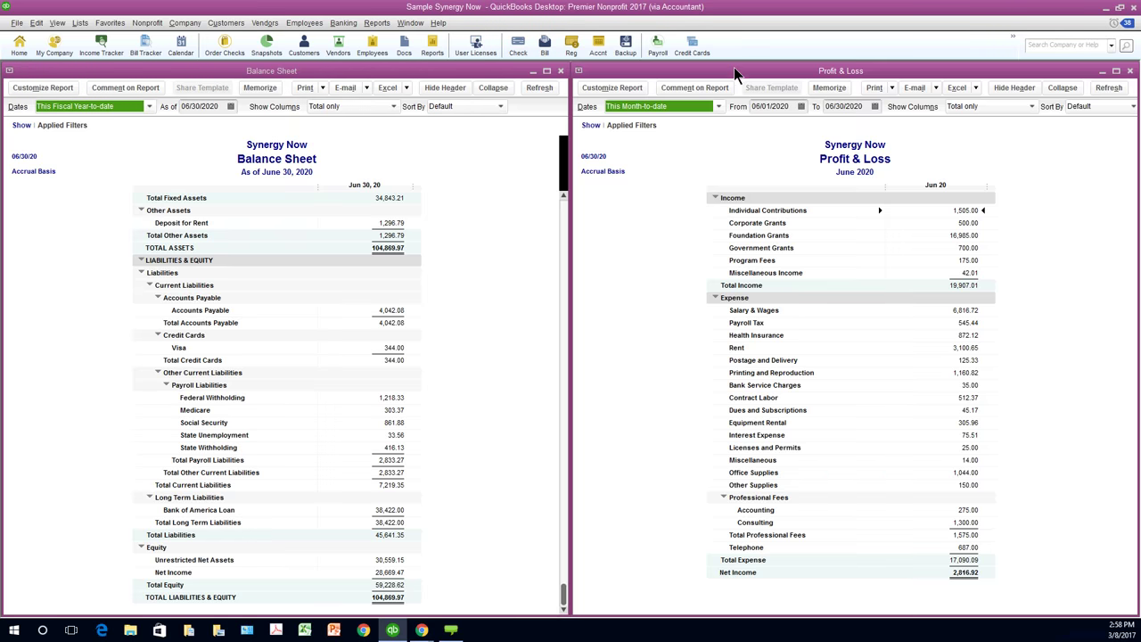
Drag the Profit & Loss window left so it overlaps the Balance Sheet.
{"action": "left_click_drag", "start_coordinate": [882, 74], "coordinate": [595, 68]}
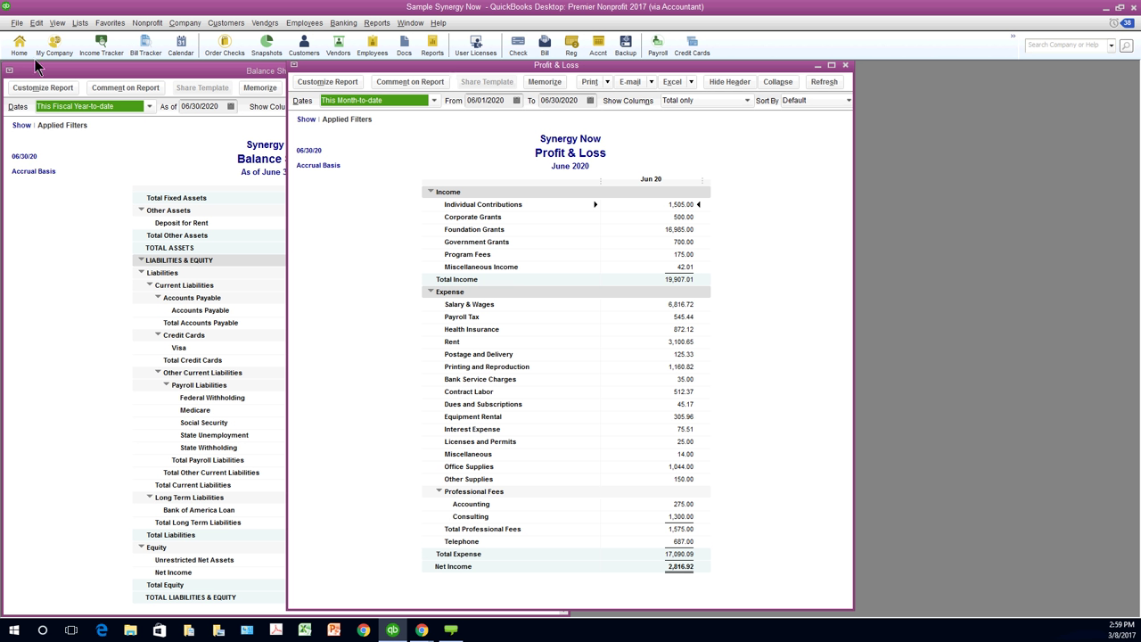
Open the 2017 Non-Profit (F'd^) company file and acknowledge the sample-file notice.
{"action": "left_click", "coordinate": [16, 25]}
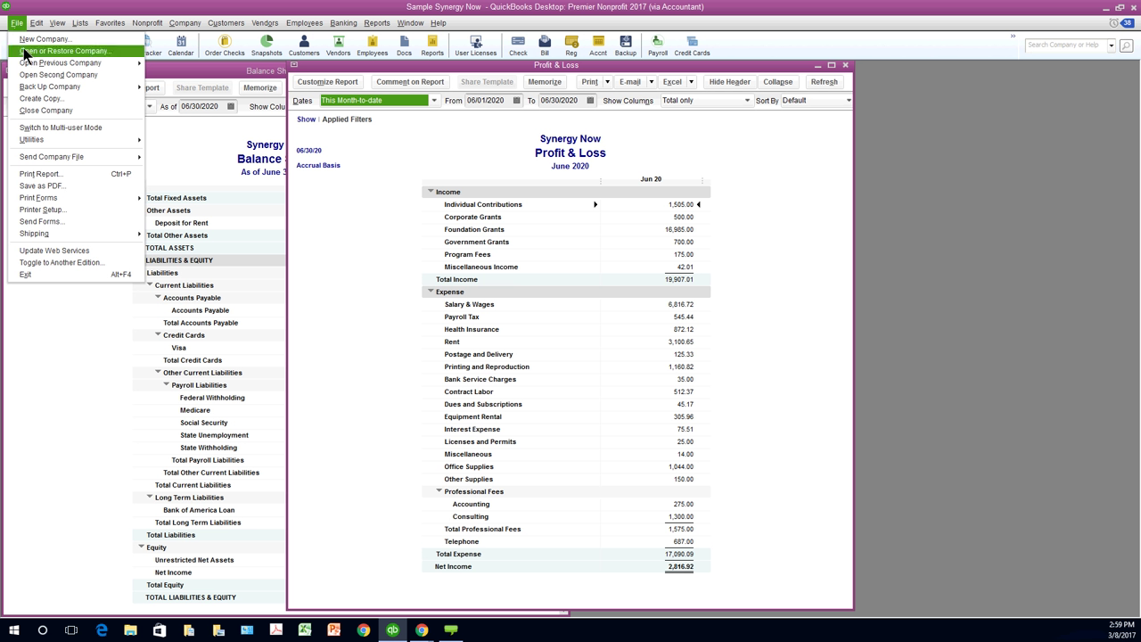
{"action": "left_click", "coordinate": [25, 51]}
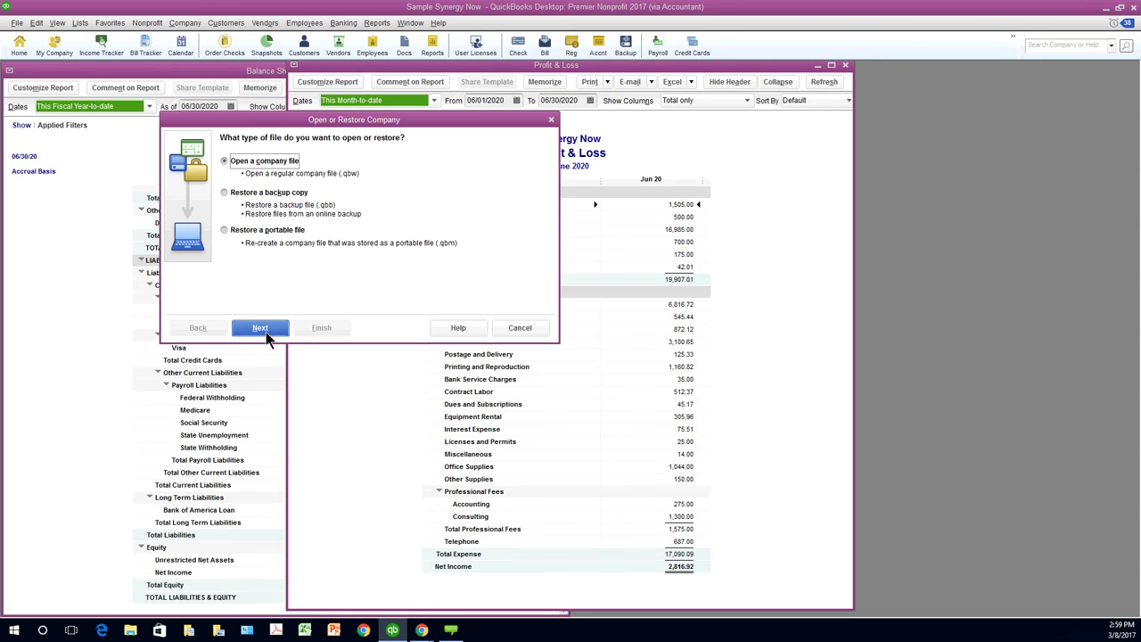
{"action": "left_click", "coordinate": [263, 328]}
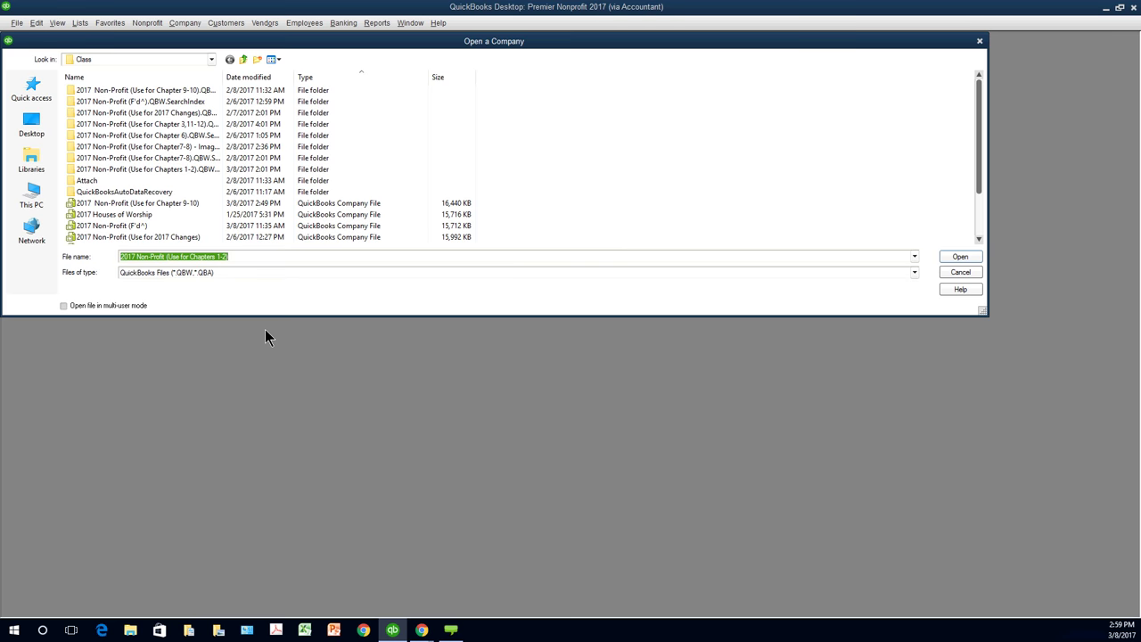
{"action": "left_click", "coordinate": [142, 226]}
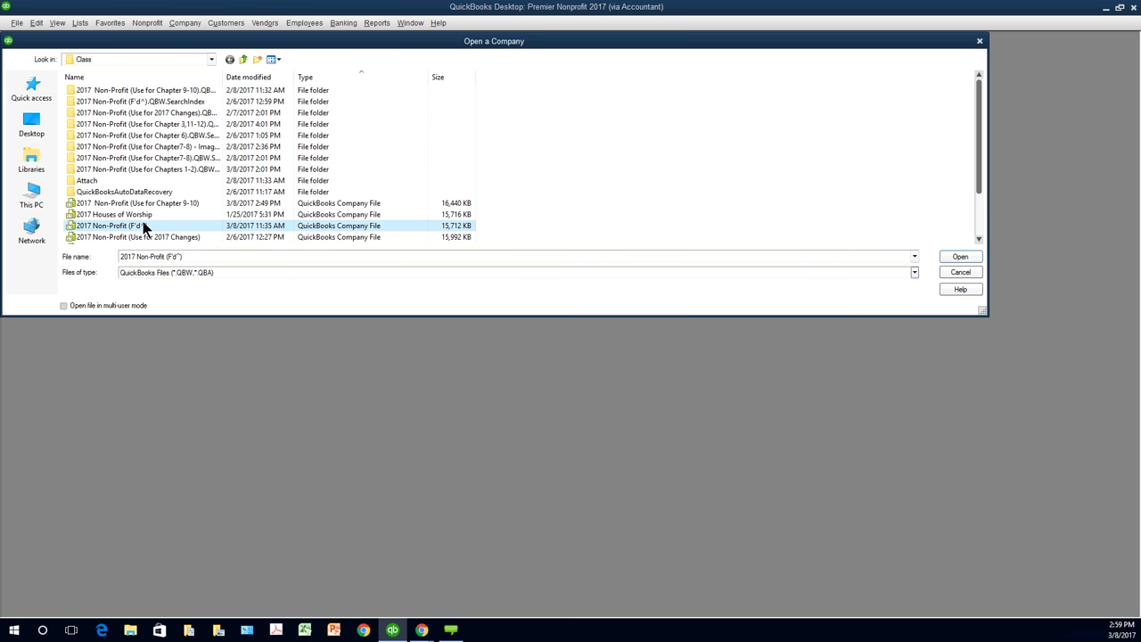
{"action": "left_click", "coordinate": [958, 257]}
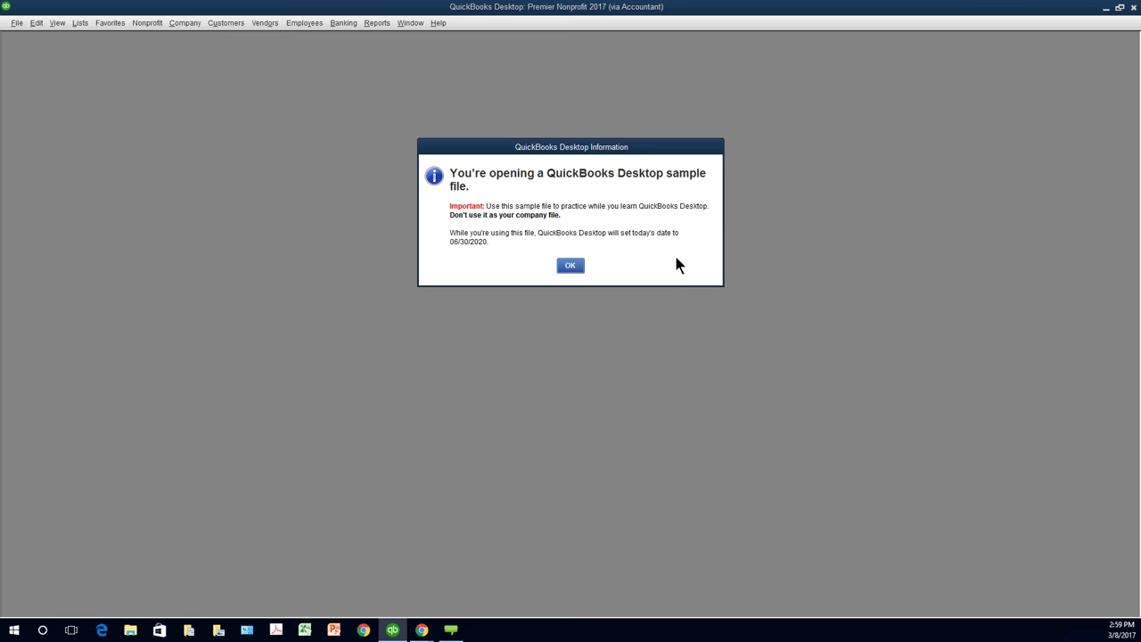
{"action": "left_click", "coordinate": [572, 266]}
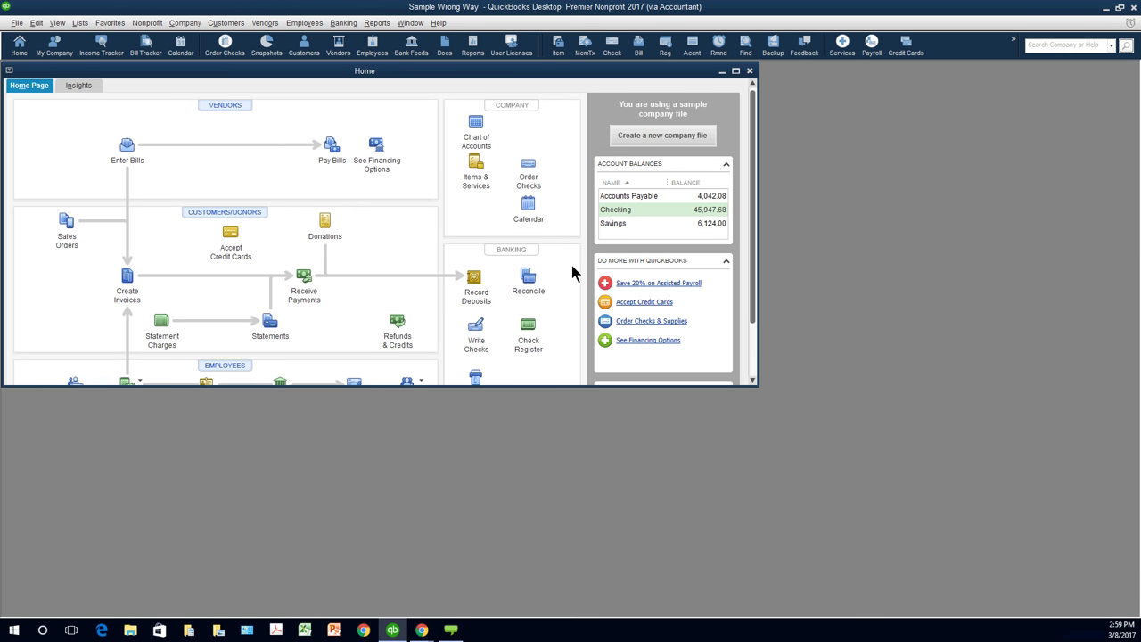
Run the Profit & Loss Standard report with the Dates range set to All.
{"action": "left_click", "coordinate": [376, 24]}
{"action": "mouse_move", "coordinate": [402, 132]}
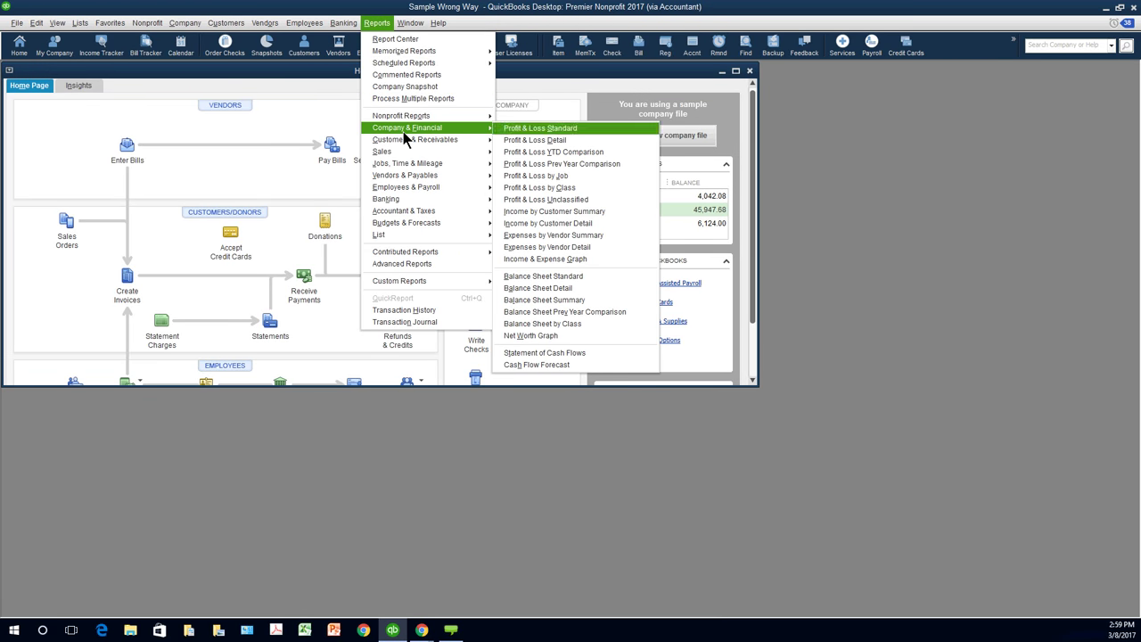
{"action": "left_click", "coordinate": [517, 129]}
{"action": "key", "text": "a"}
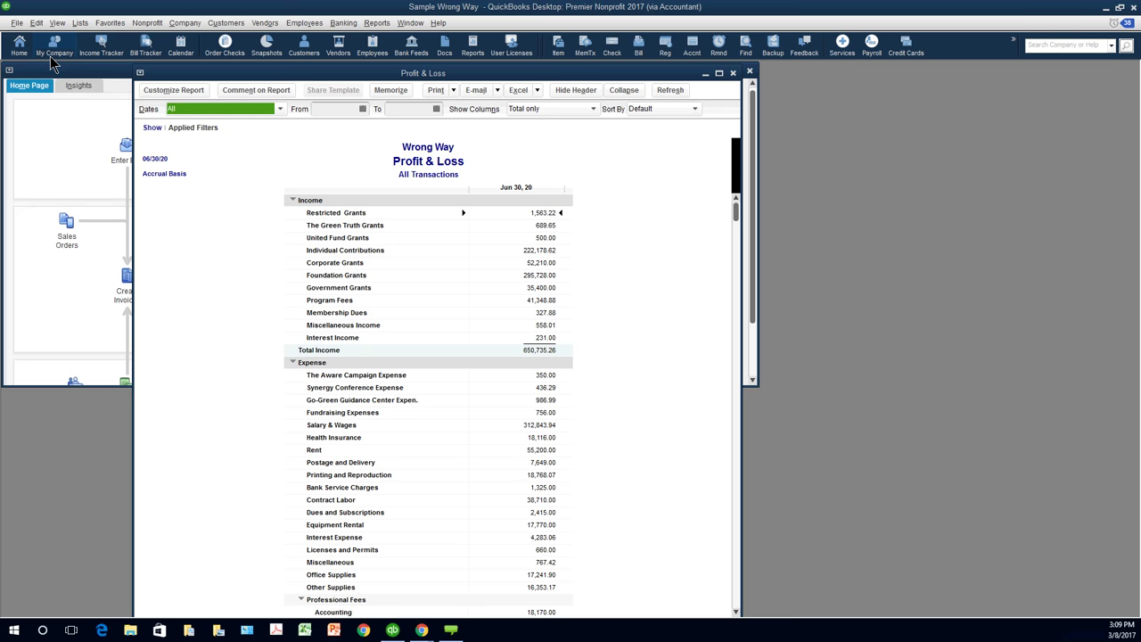
Open the 2017 Non-Profit (Use for Chapter 3,11-12) file and dismiss the sample-file notice.
{"action": "left_click", "coordinate": [16, 22]}
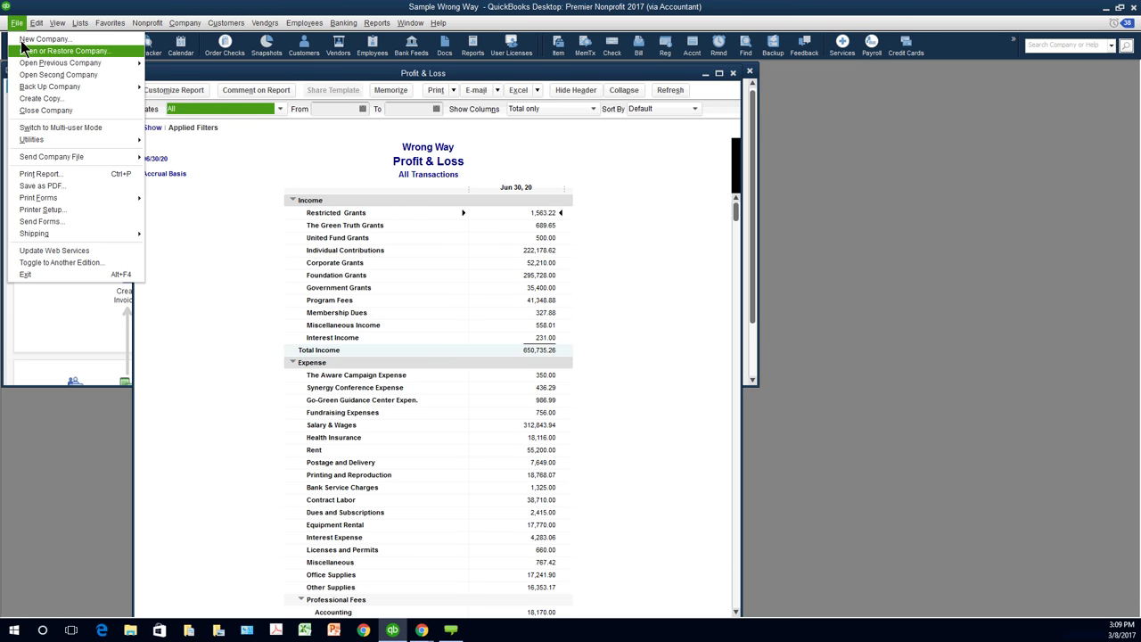
{"action": "left_click", "coordinate": [22, 51]}
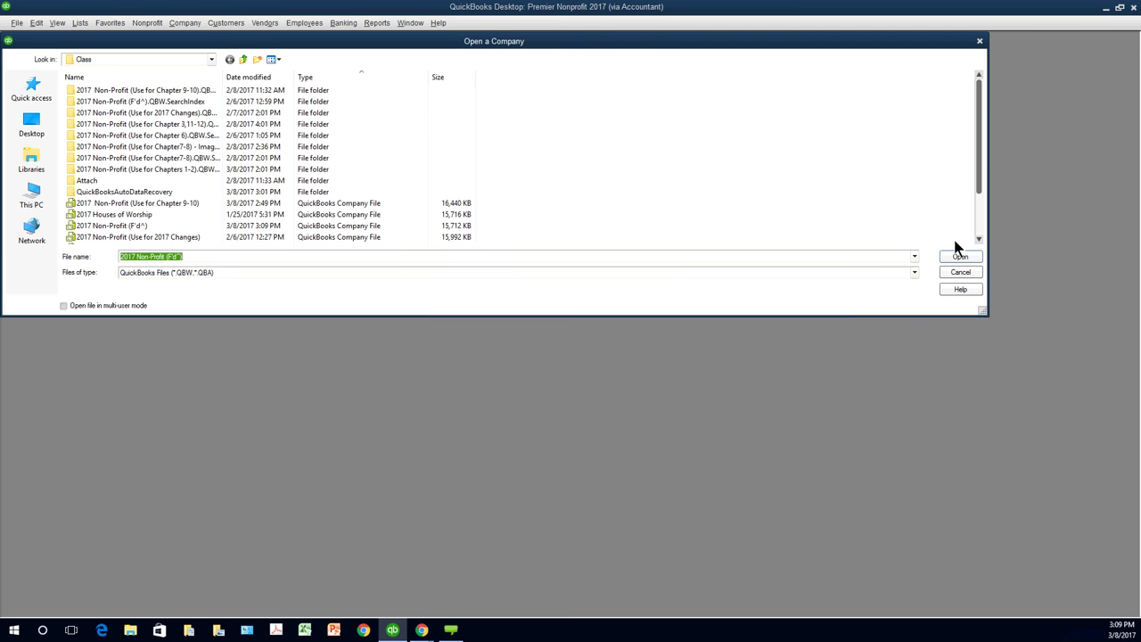
{"action": "scroll", "coordinate": [976, 242], "scroll_direction": "down", "scroll_amount": 2}
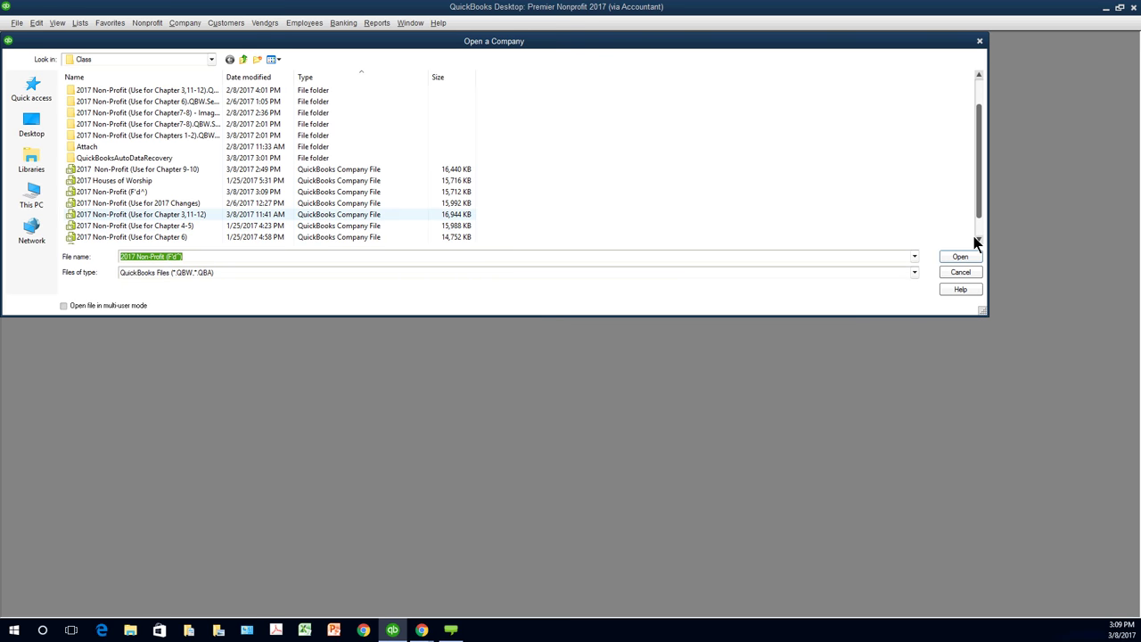
{"action": "left_click", "coordinate": [200, 215]}
{"action": "right_click", "coordinate": [202, 216]}
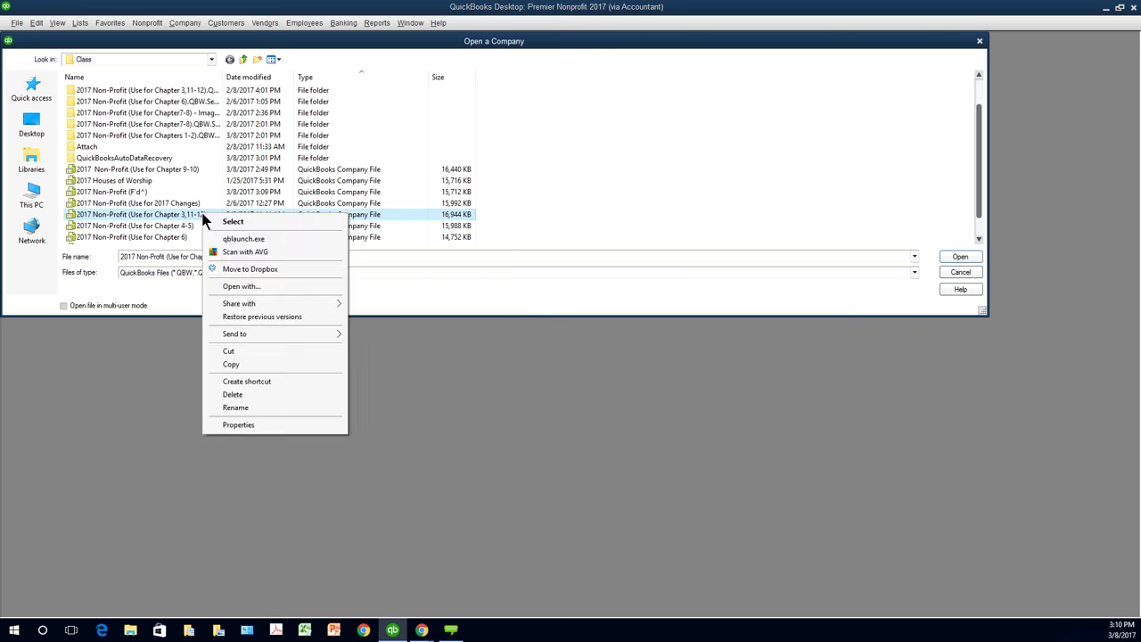
{"action": "left_click", "coordinate": [232, 221]}
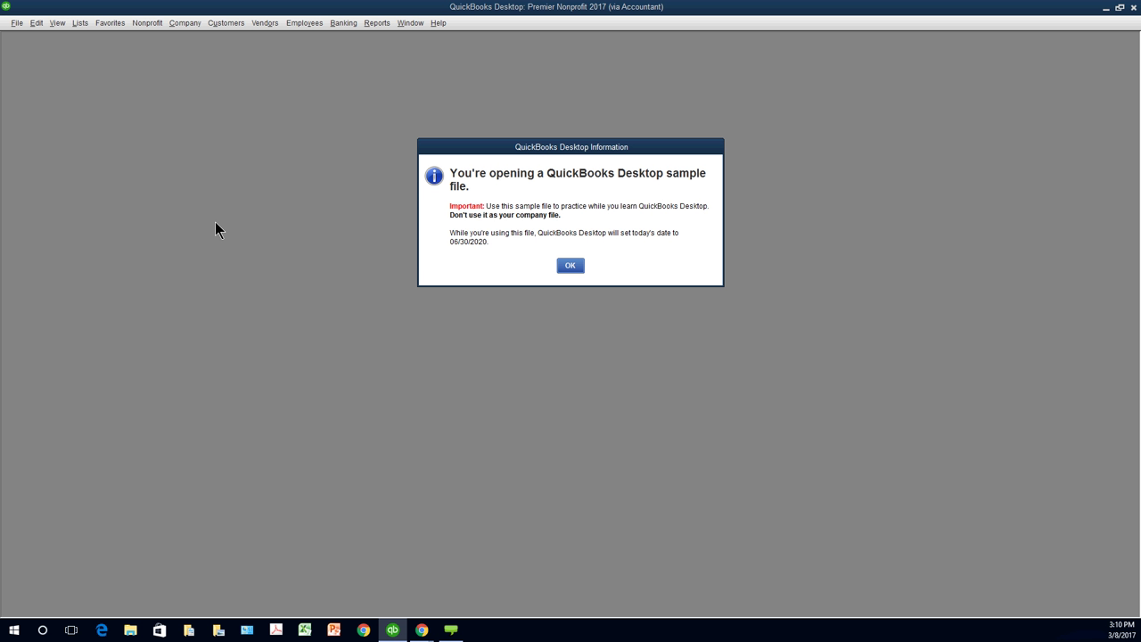
{"action": "left_click", "coordinate": [572, 266]}
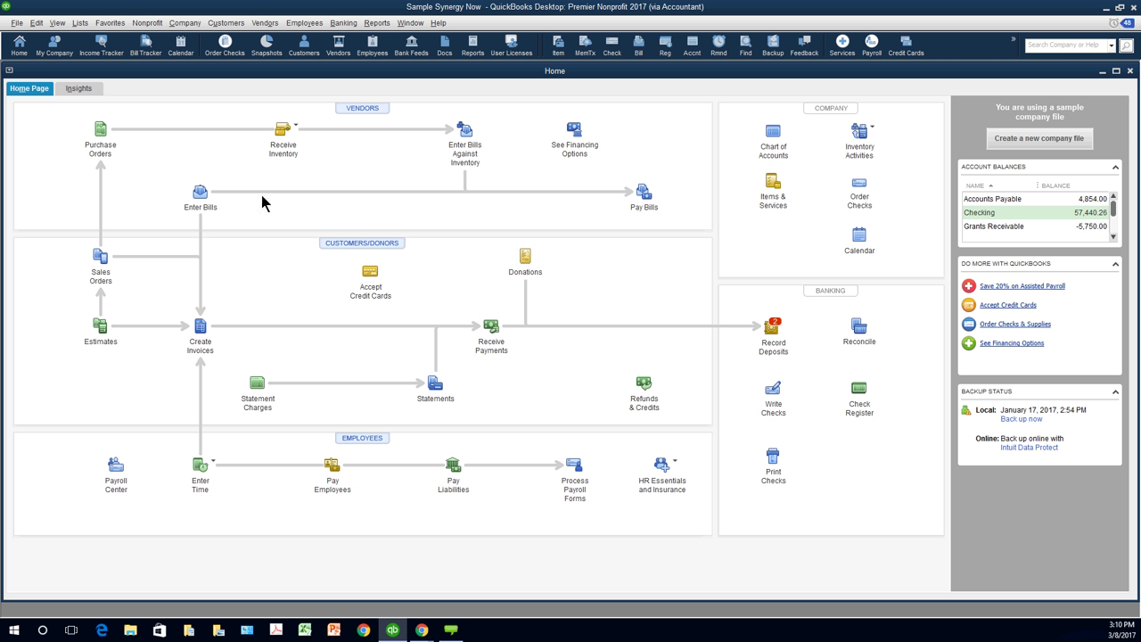
{"action": "left_click", "coordinate": [36, 23]}
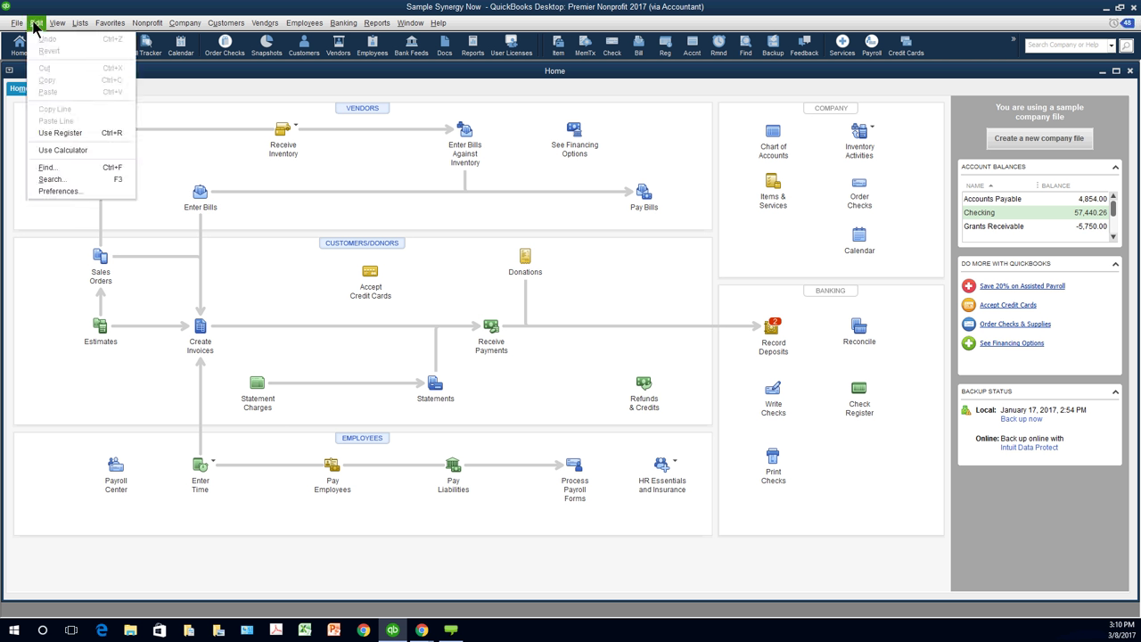
{"action": "left_click", "coordinate": [55, 191]}
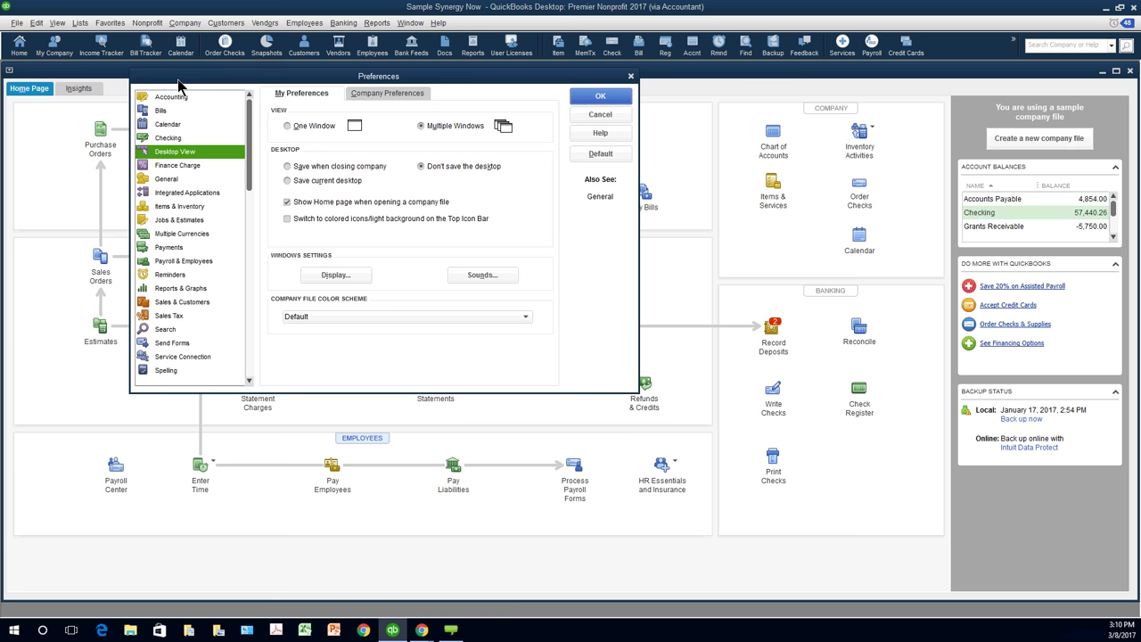
{"action": "left_click", "coordinate": [172, 98]}
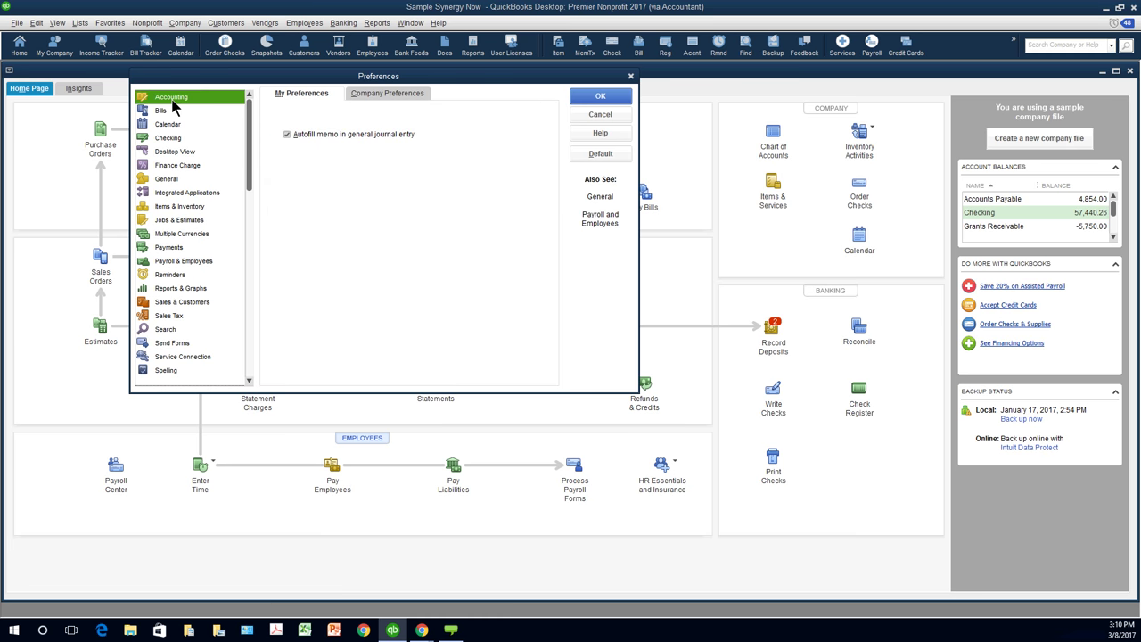
{"action": "left_click", "coordinate": [395, 94]}
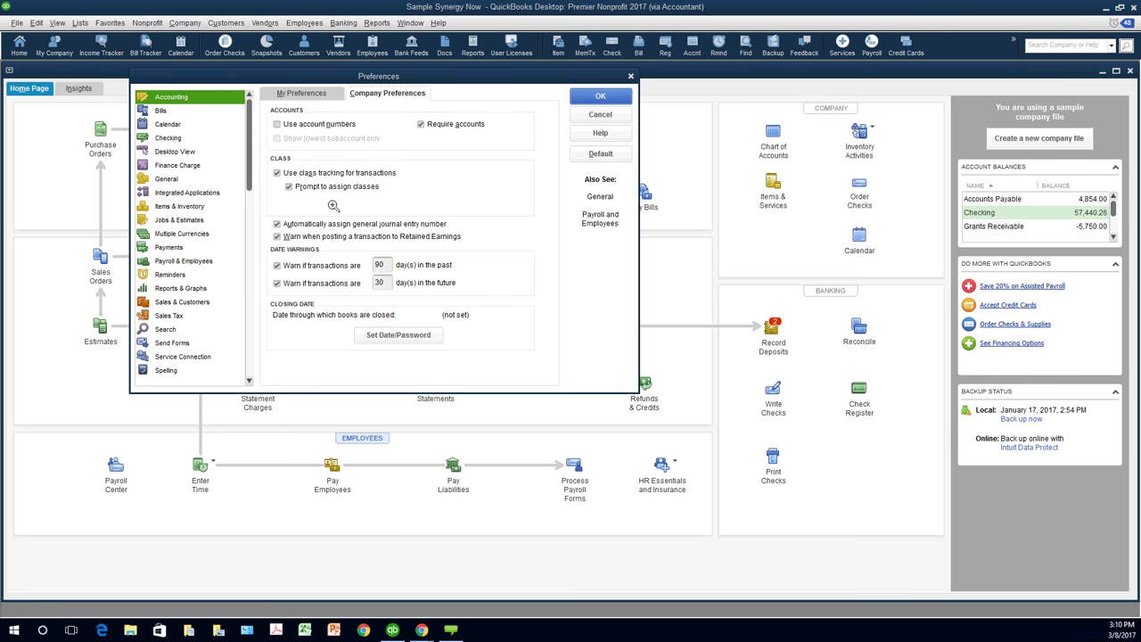
{"action": "left_click", "coordinate": [1106, 140]}
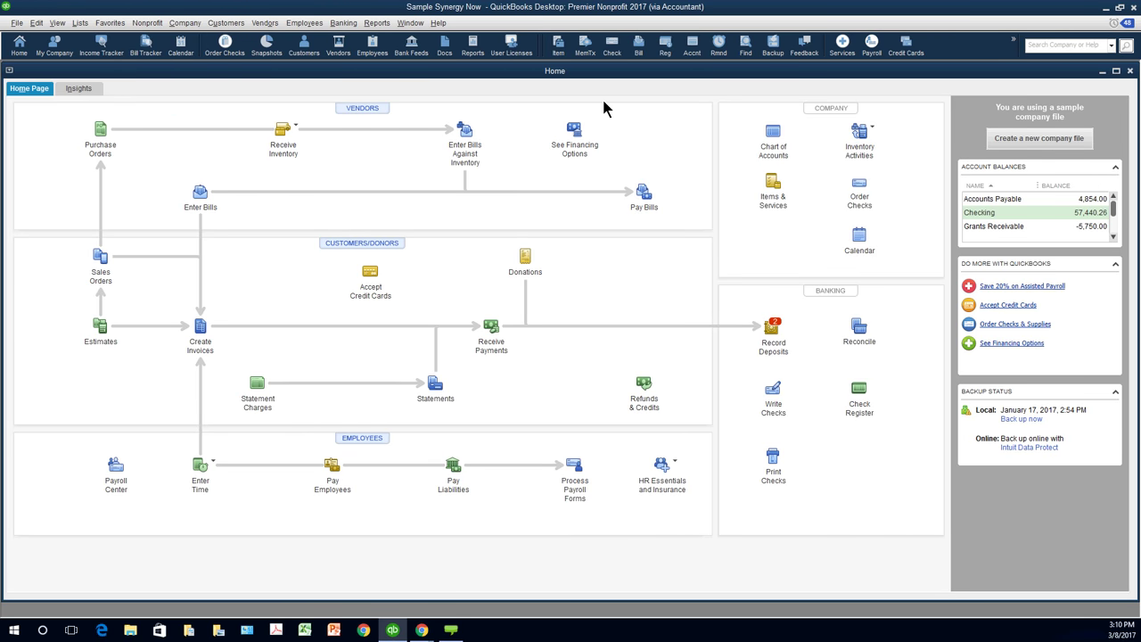
{"action": "left_click", "coordinate": [82, 24]}
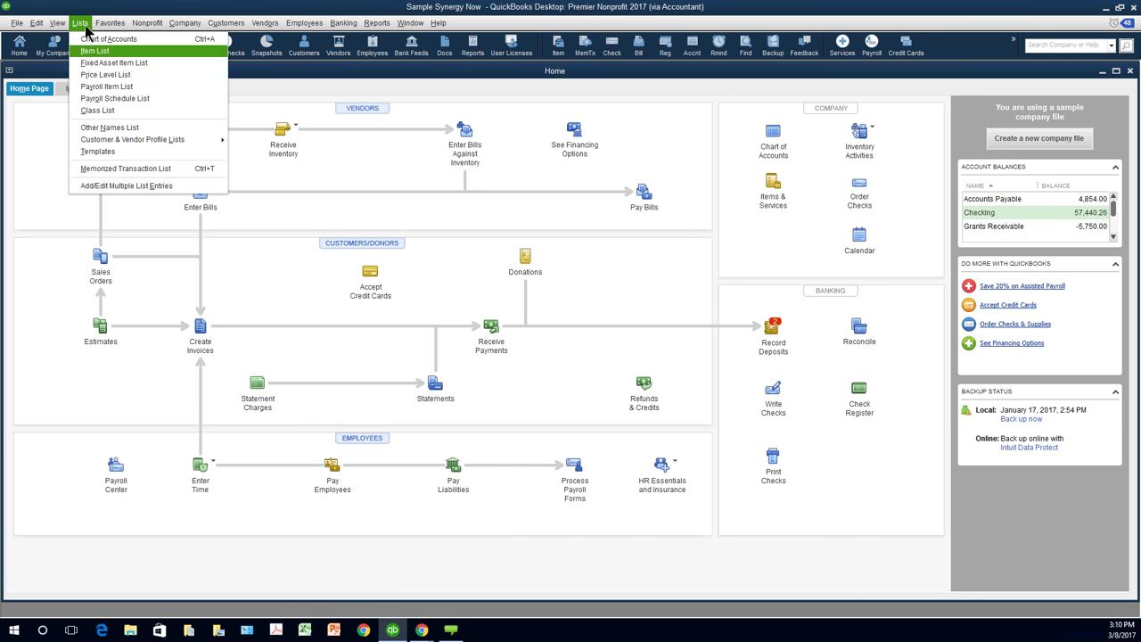
{"action": "left_click", "coordinate": [98, 112]}
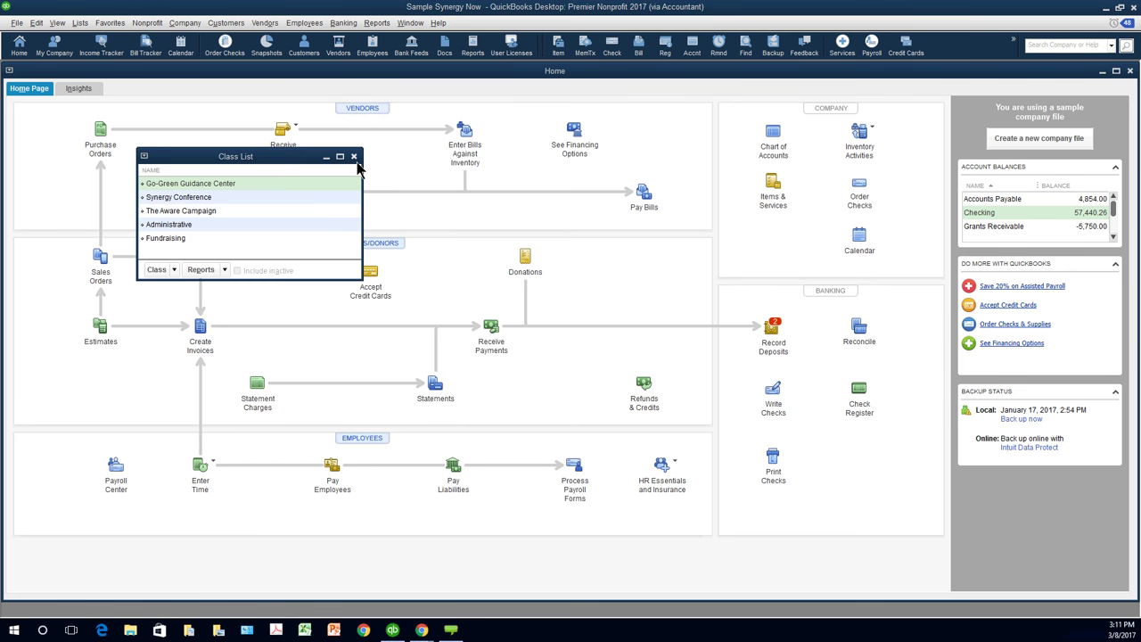
{"action": "key", "text": "Escape"}
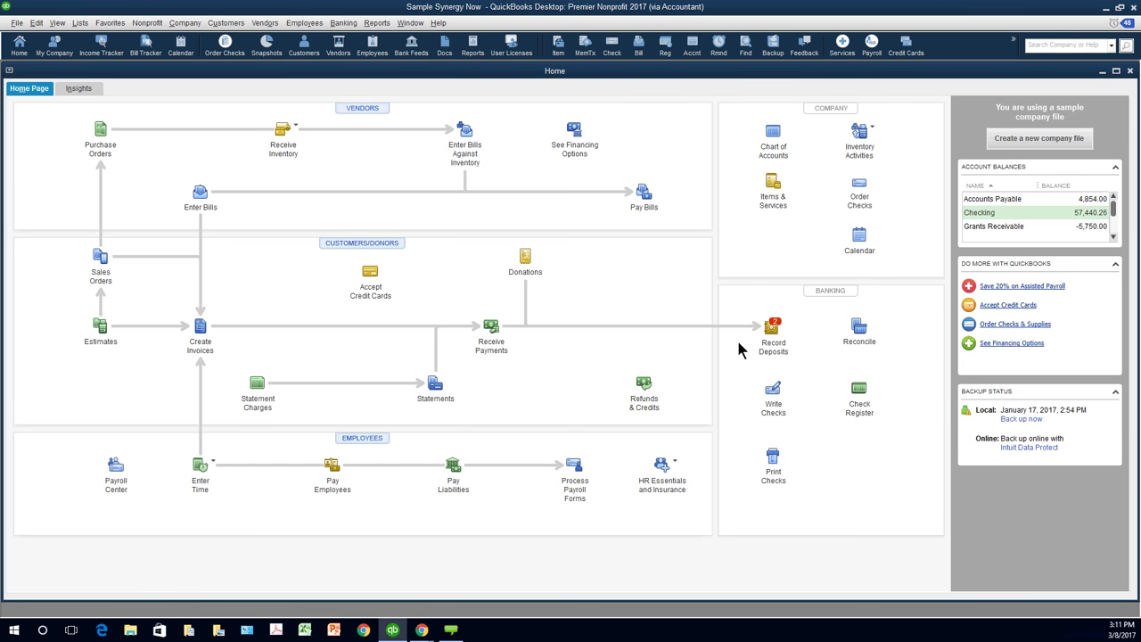
On a new check, code line one to Postage and Delivery with class Go-Green Guidance Center.
{"action": "left_click", "coordinate": [772, 390]}
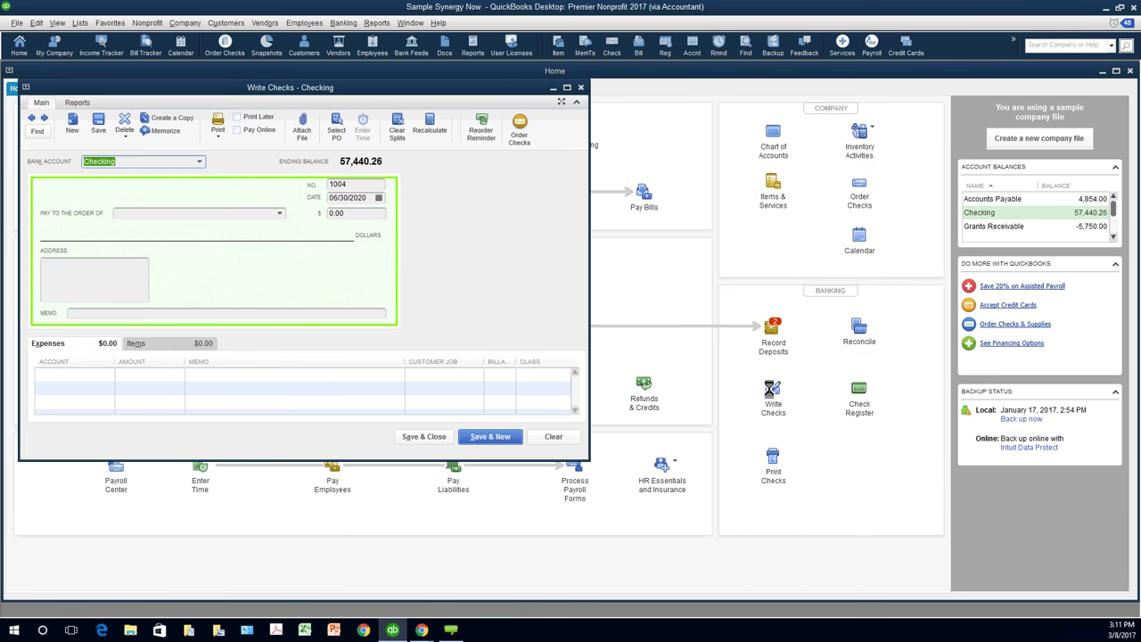
{"action": "left_click", "coordinate": [104, 375]}
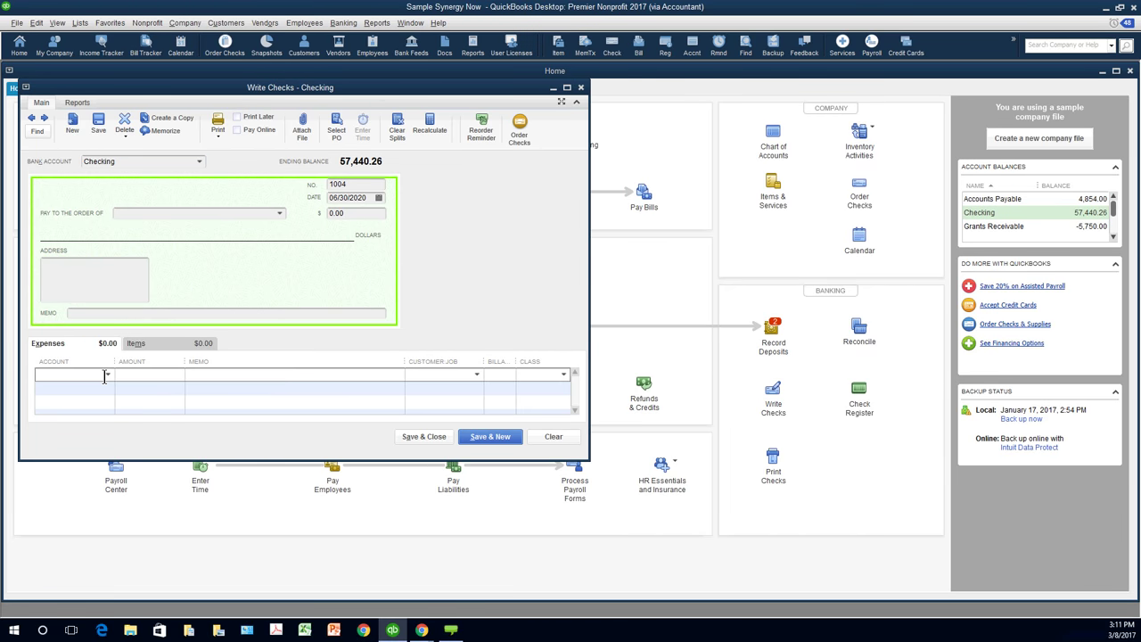
{"action": "type", "text": "Post"}
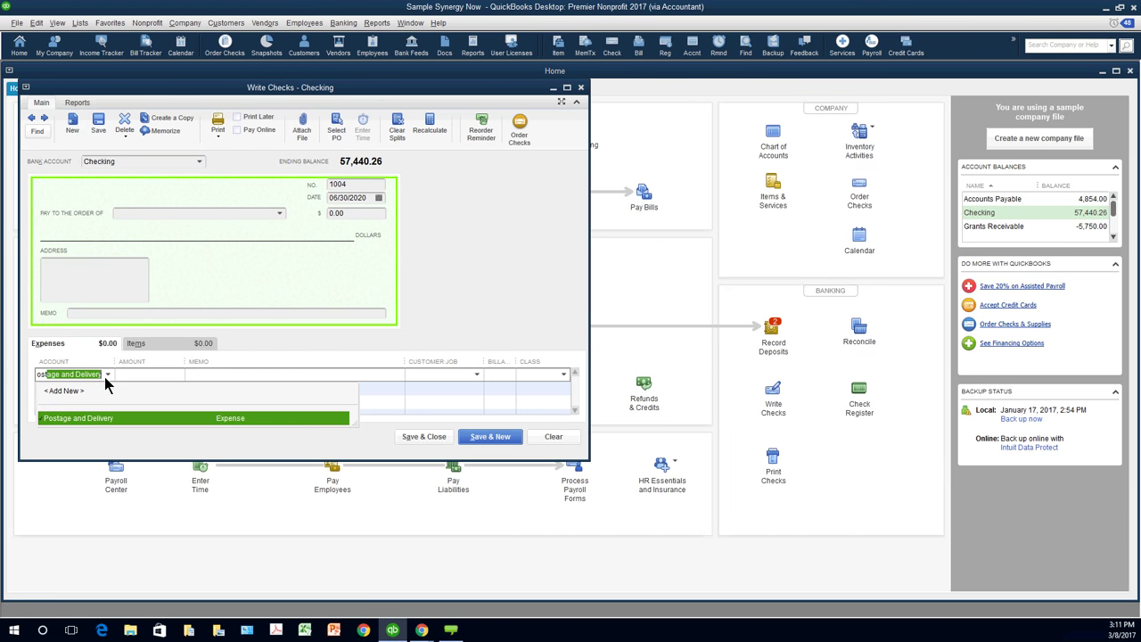
{"action": "key", "text": "Tab"}
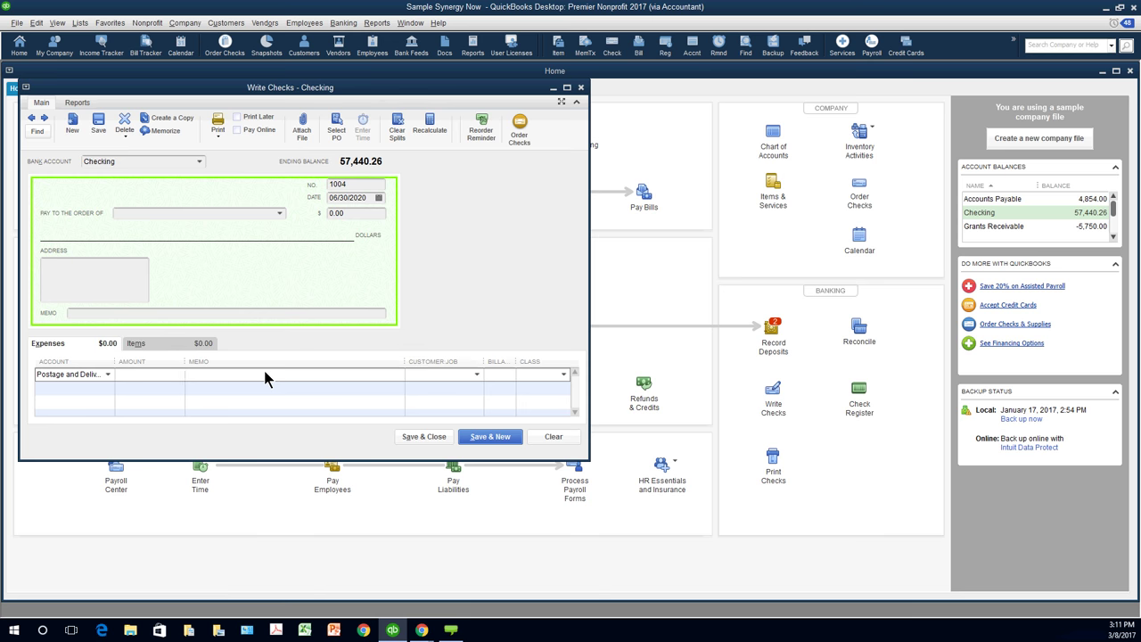
{"action": "left_click_drag", "start_coordinate": [404, 361], "coordinate": [294, 361]}
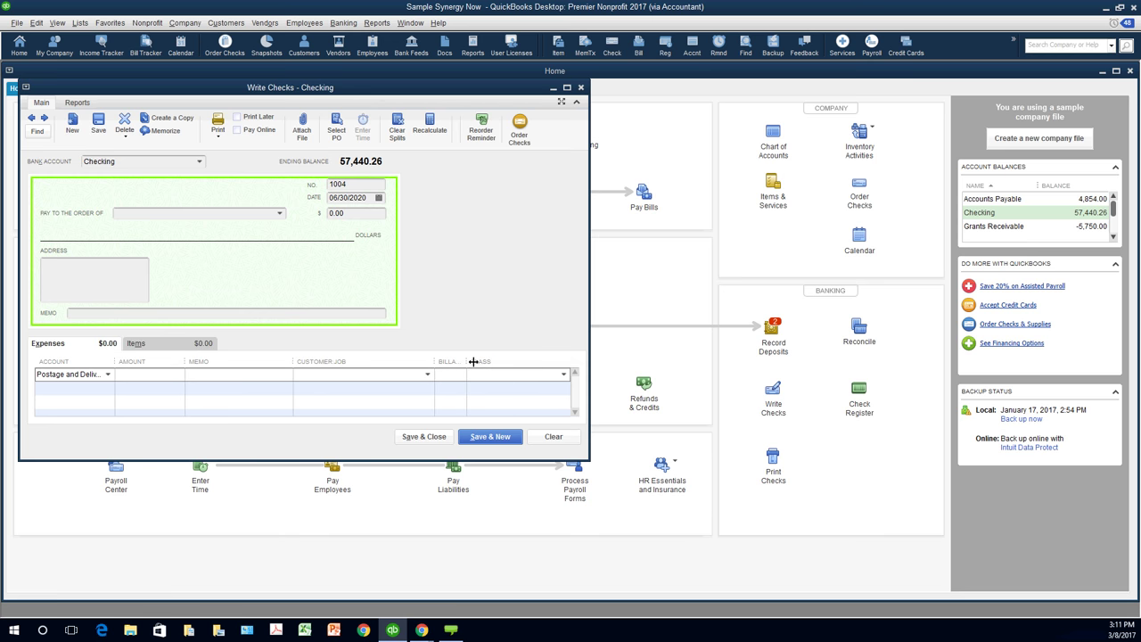
{"action": "left_click", "coordinate": [562, 374]}
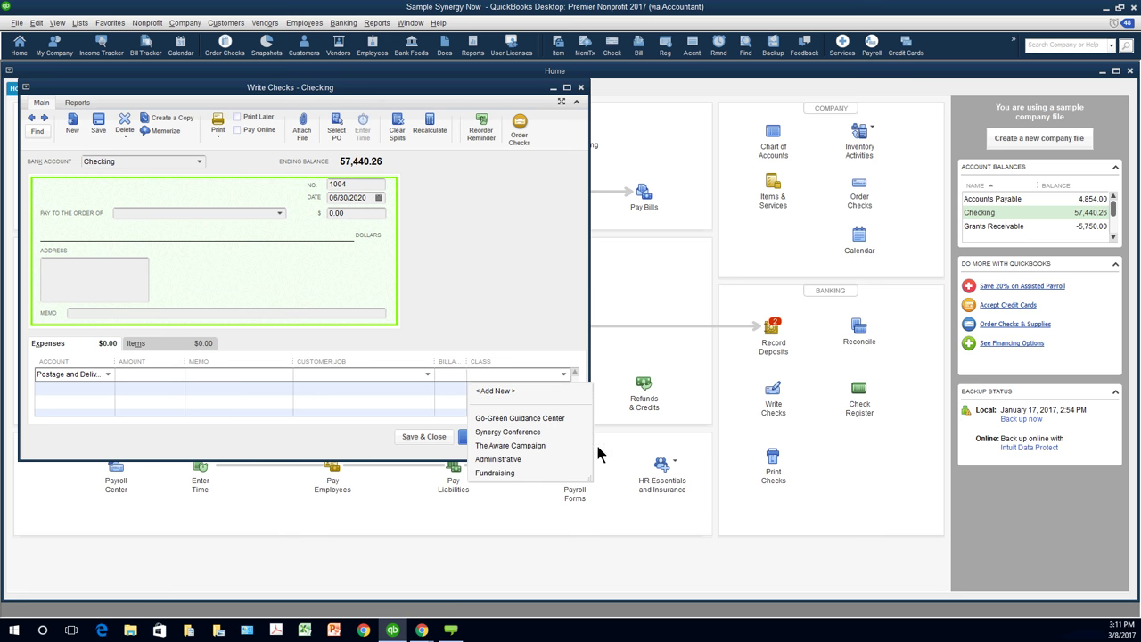
{"action": "left_click", "coordinate": [552, 419]}
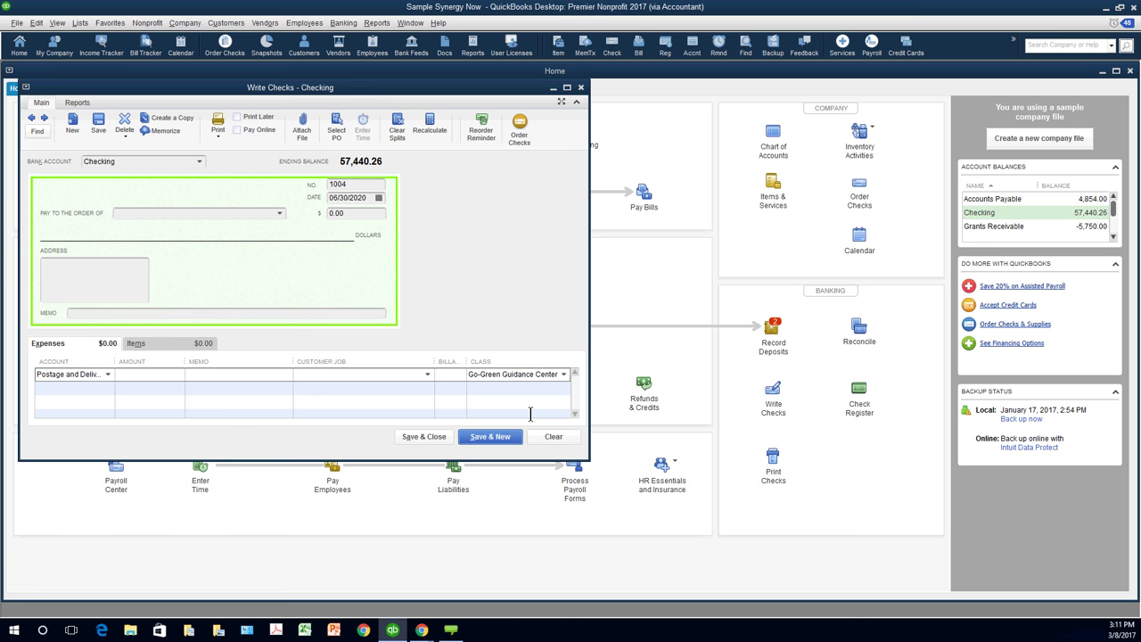
Add a second Postage and Delivery line classed Administrative, then clear the check.
{"action": "left_click", "coordinate": [54, 389]}
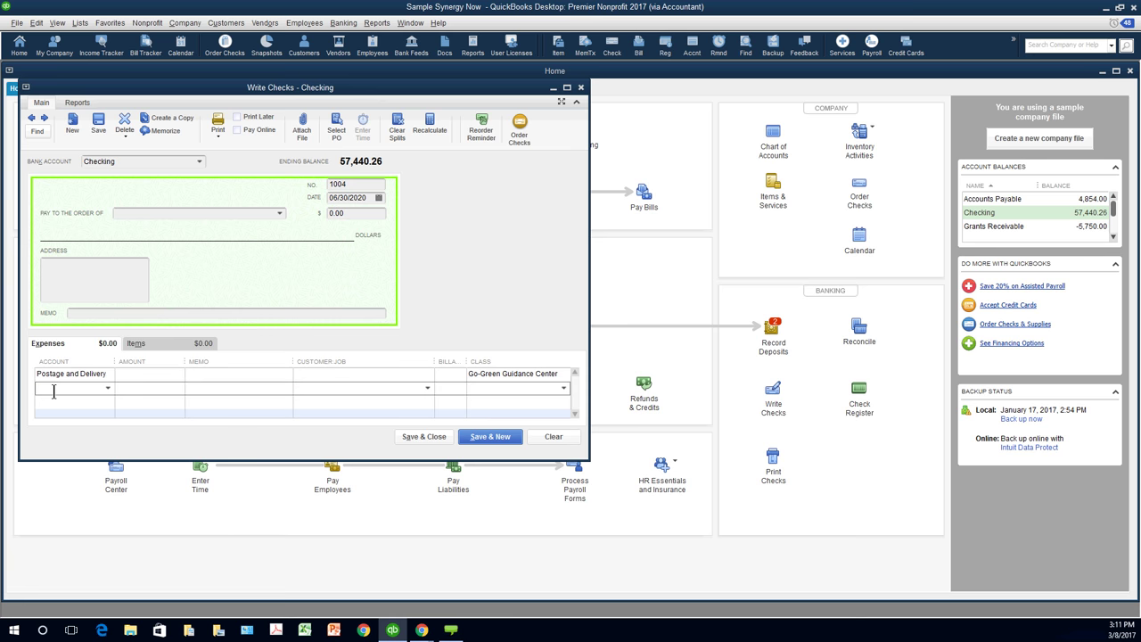
{"action": "type", "text": "Pos"}
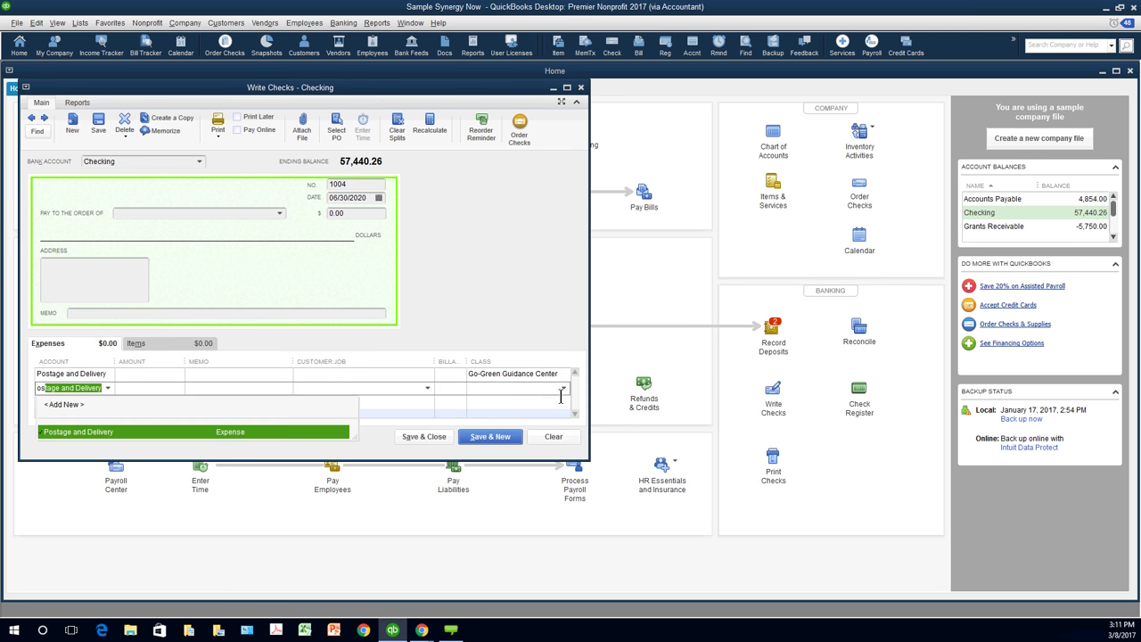
{"action": "left_click", "coordinate": [563, 390]}
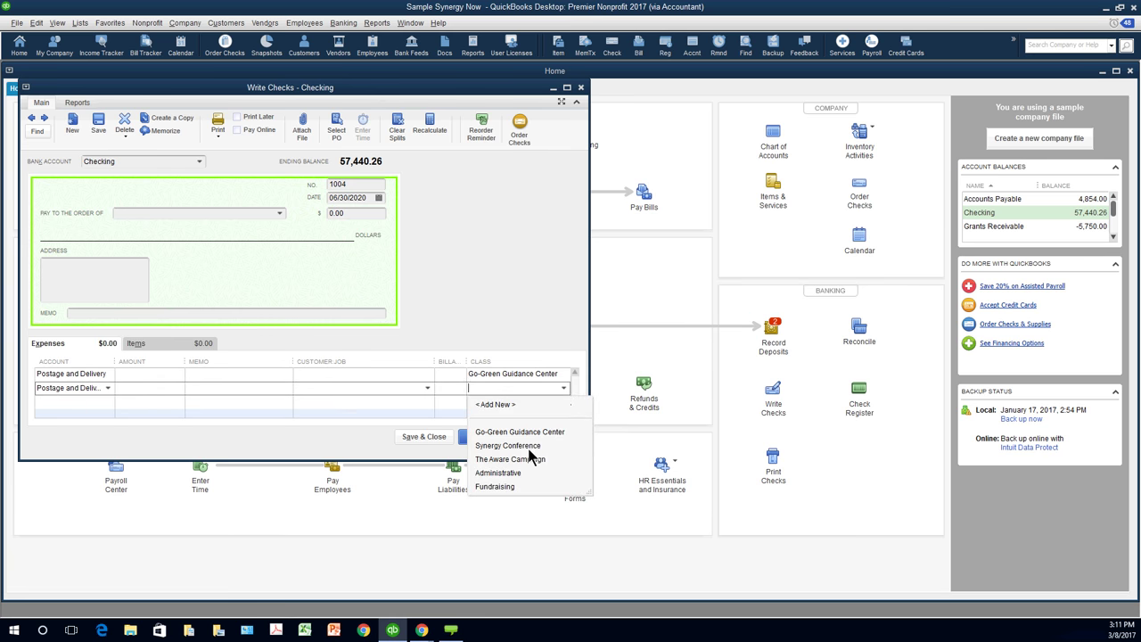
{"action": "left_click", "coordinate": [512, 472]}
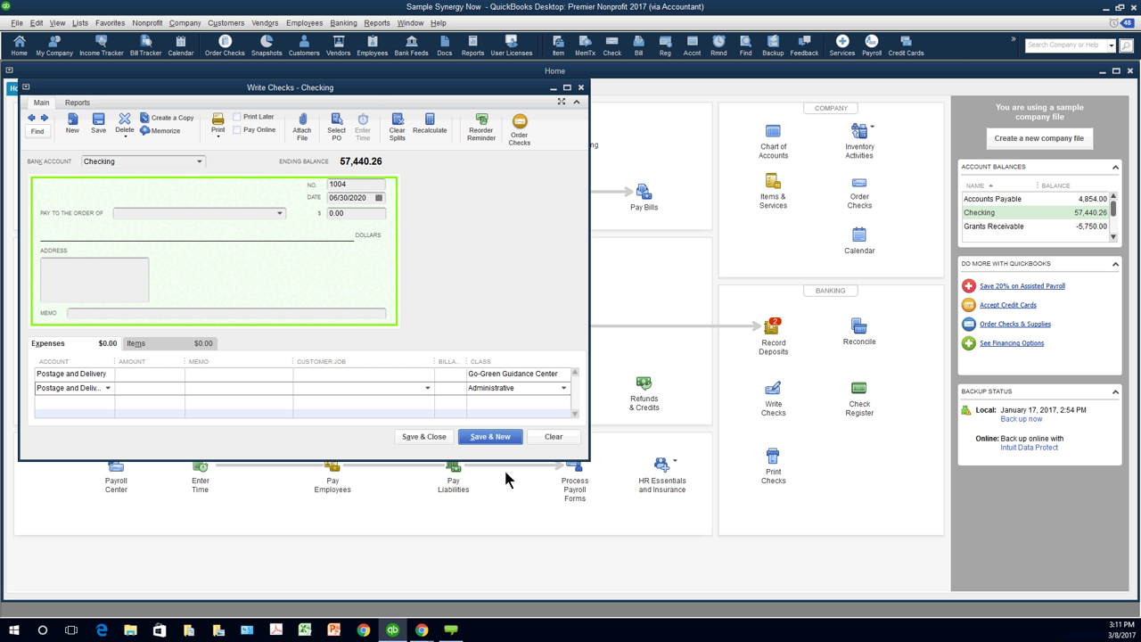
{"action": "left_click", "coordinate": [552, 436]}
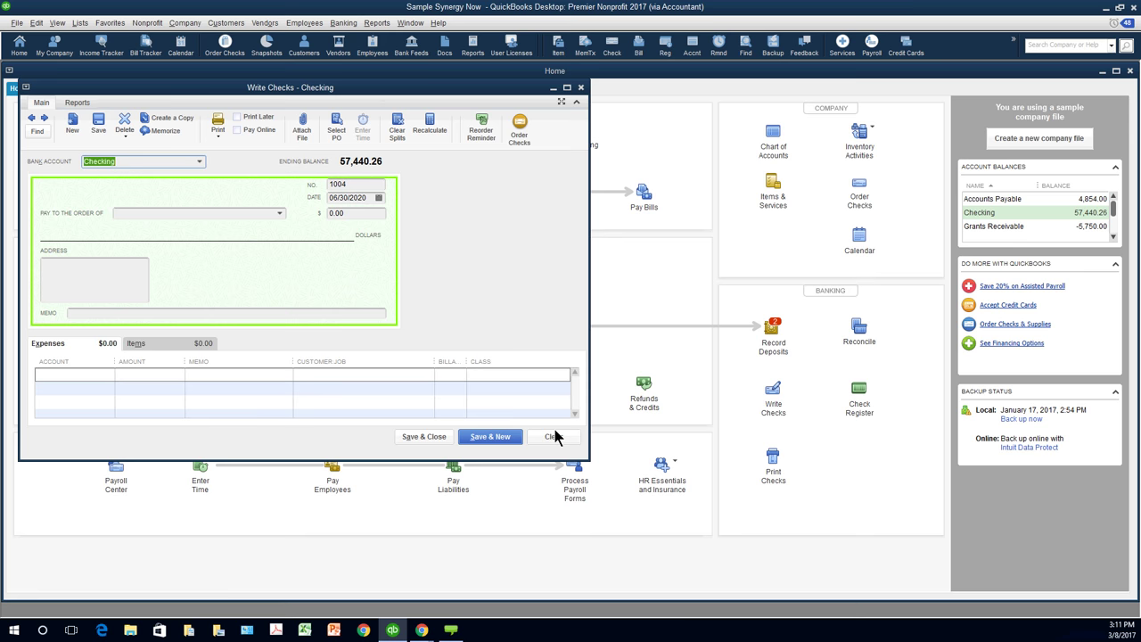
Run the Profit & Loss by Class report from Company & Financial reports.
{"action": "left_click", "coordinate": [375, 23]}
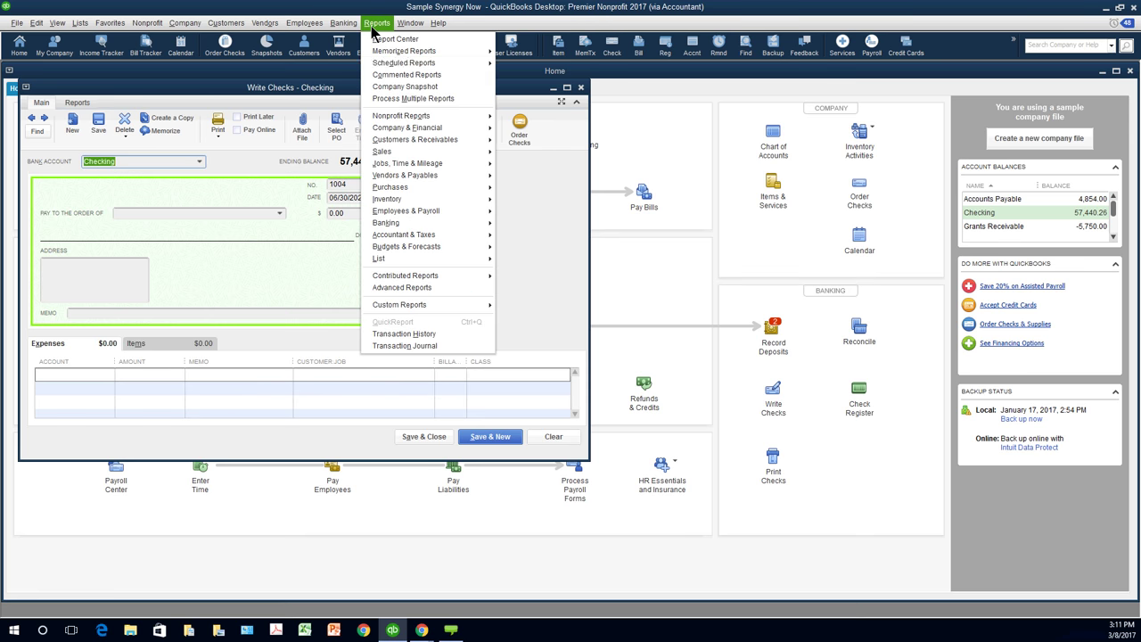
{"action": "mouse_move", "coordinate": [401, 127]}
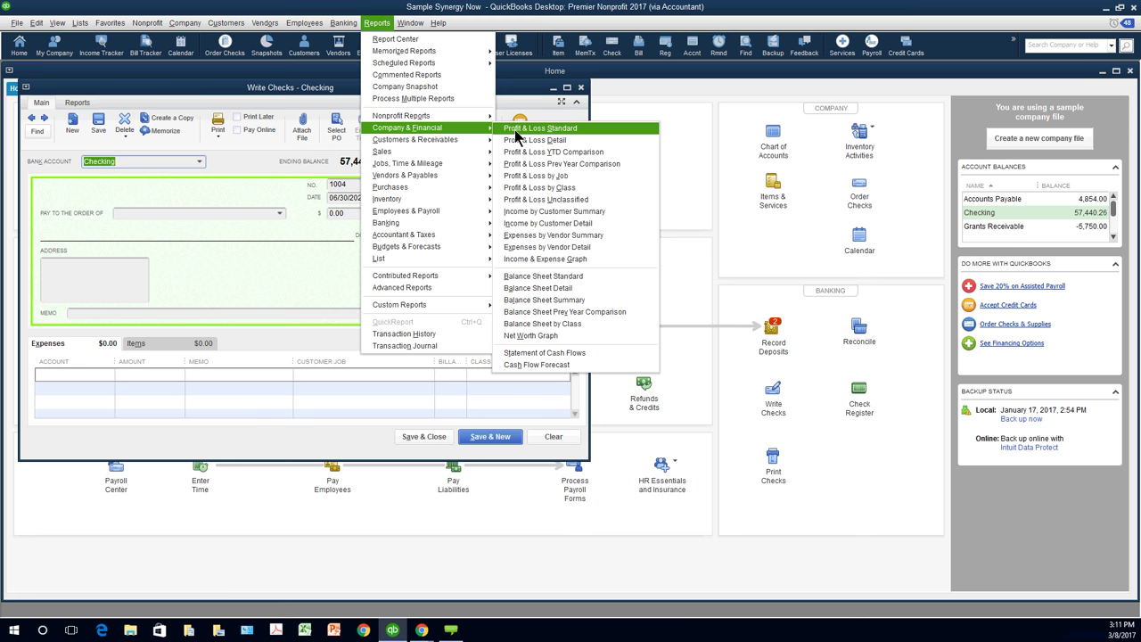
{"action": "left_click", "coordinate": [530, 189]}
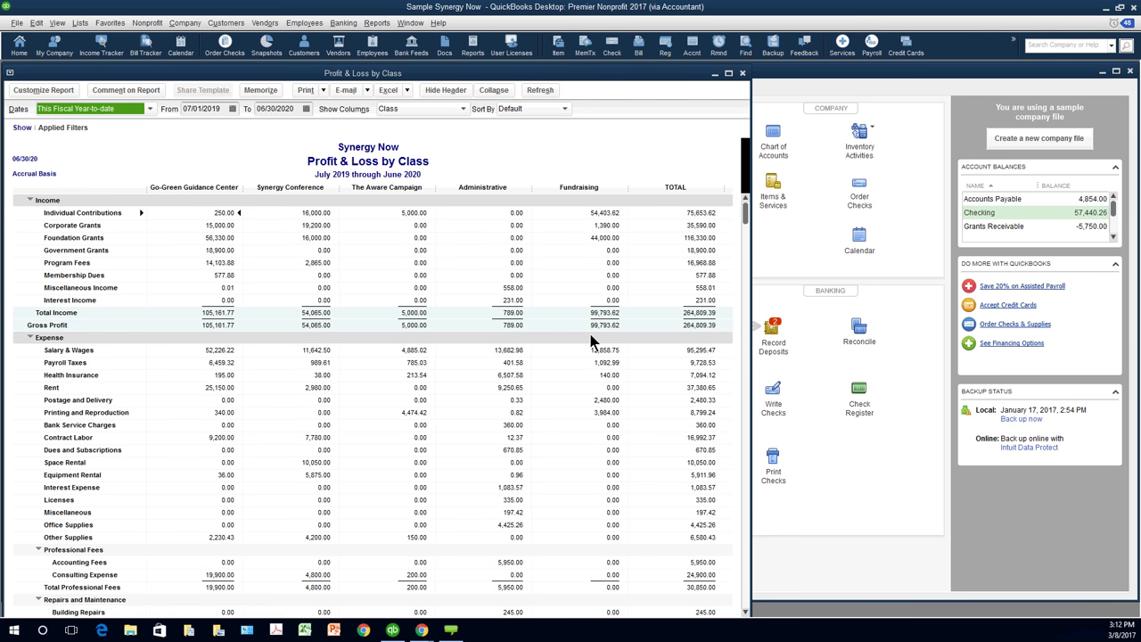
Collapse the subaccount rows and scroll through each class down to Net Income 10,219.53.
{"action": "left_click", "coordinate": [516, 95]}
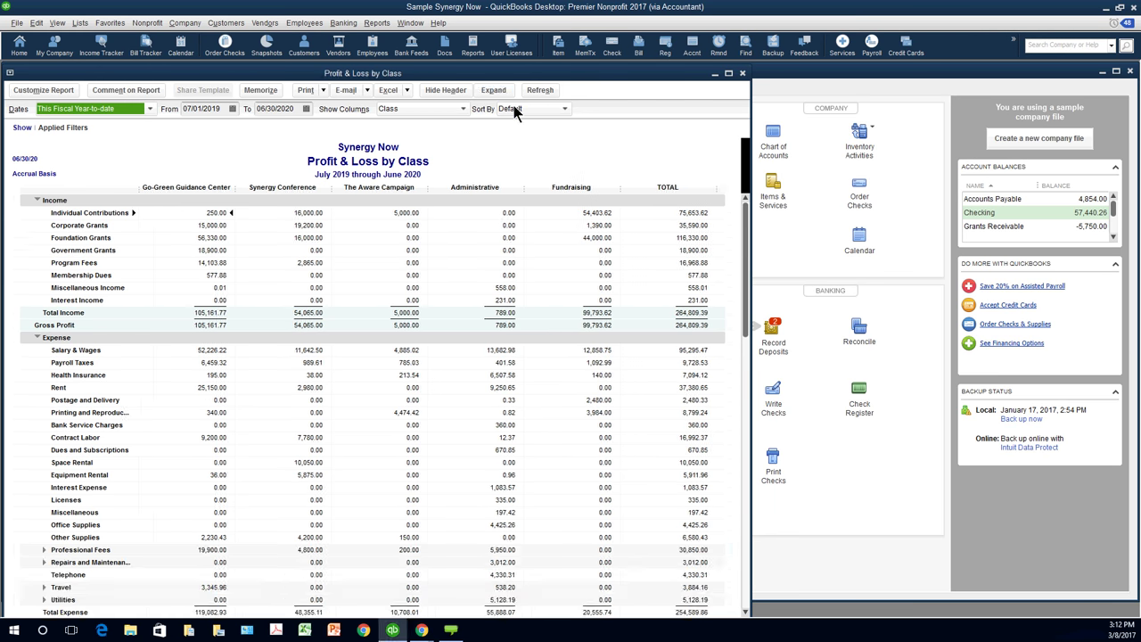
{"action": "left_click_drag", "start_coordinate": [745, 214], "coordinate": [729, 534]}
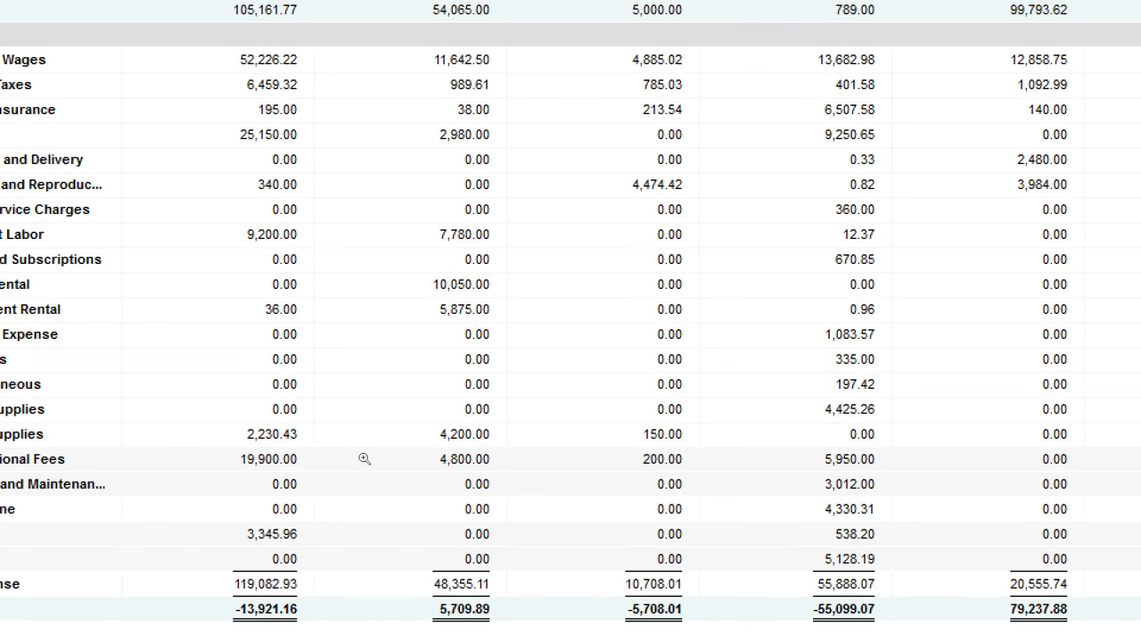
{"action": "scroll", "coordinate": [367, 458], "scroll_direction": "up", "scroll_amount": 3}
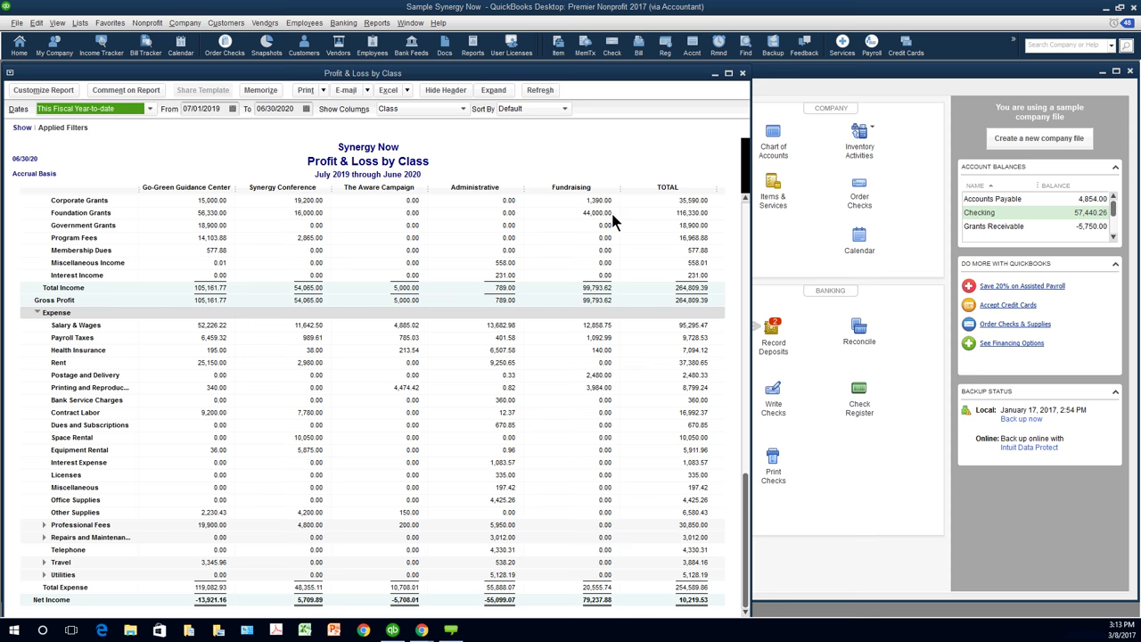
Set the report Dates to All, showing Net Income of 4,074.35.
{"action": "left_click", "coordinate": [149, 108]}
{"action": "left_click", "coordinate": [93, 127]}
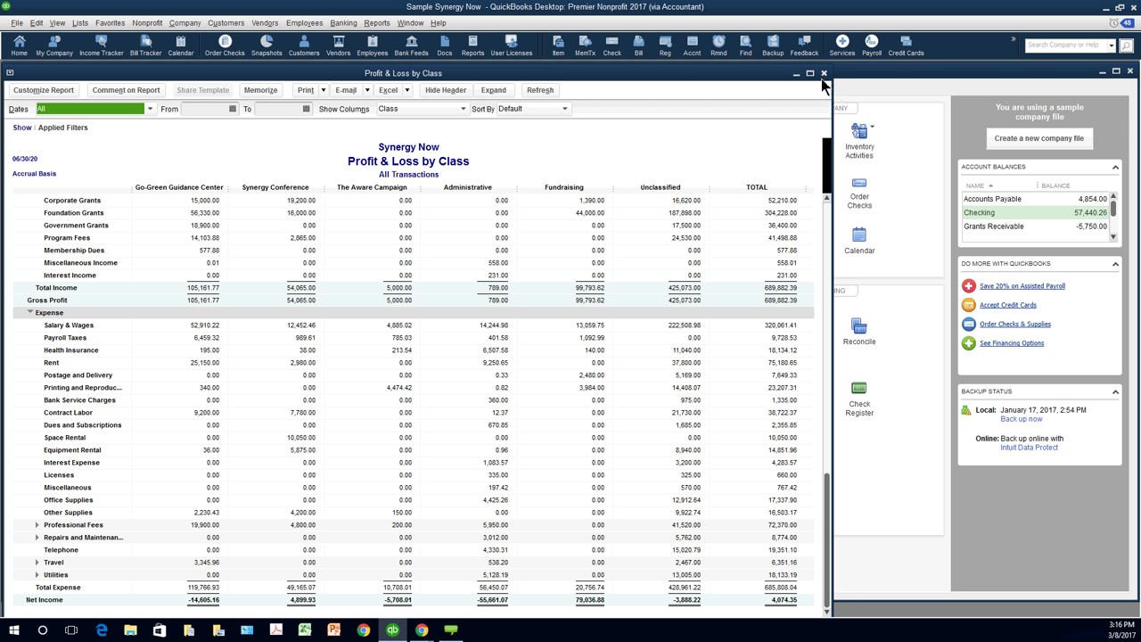
Set the report Dates to This Fiscal Year, July 2019–June 2020.
{"action": "left_click", "coordinate": [149, 109]}
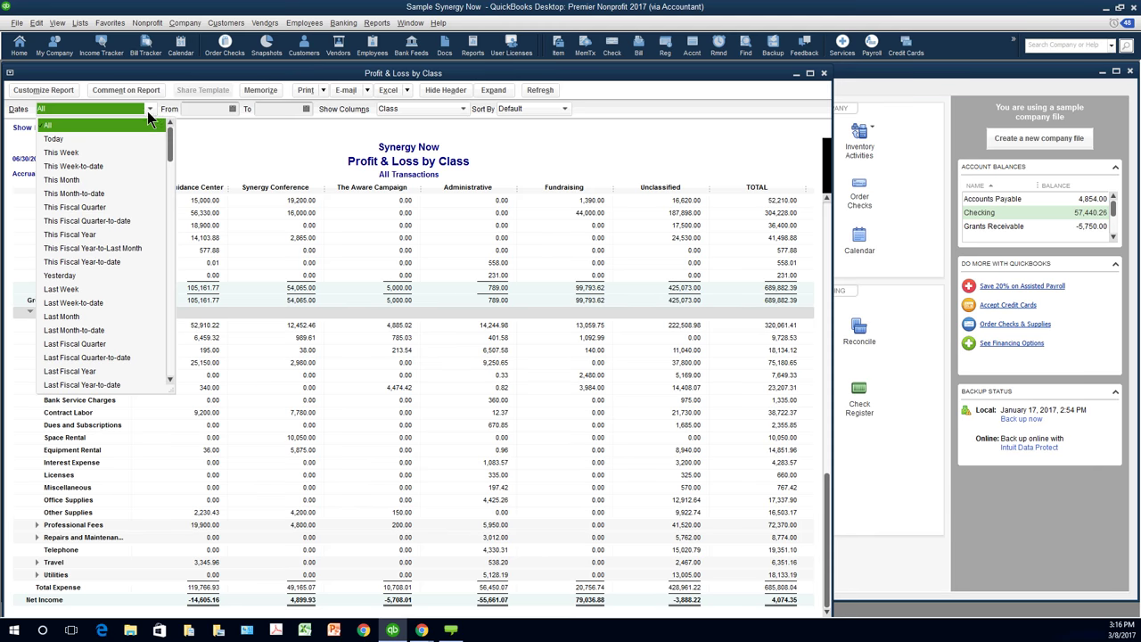
{"action": "left_click", "coordinate": [83, 236]}
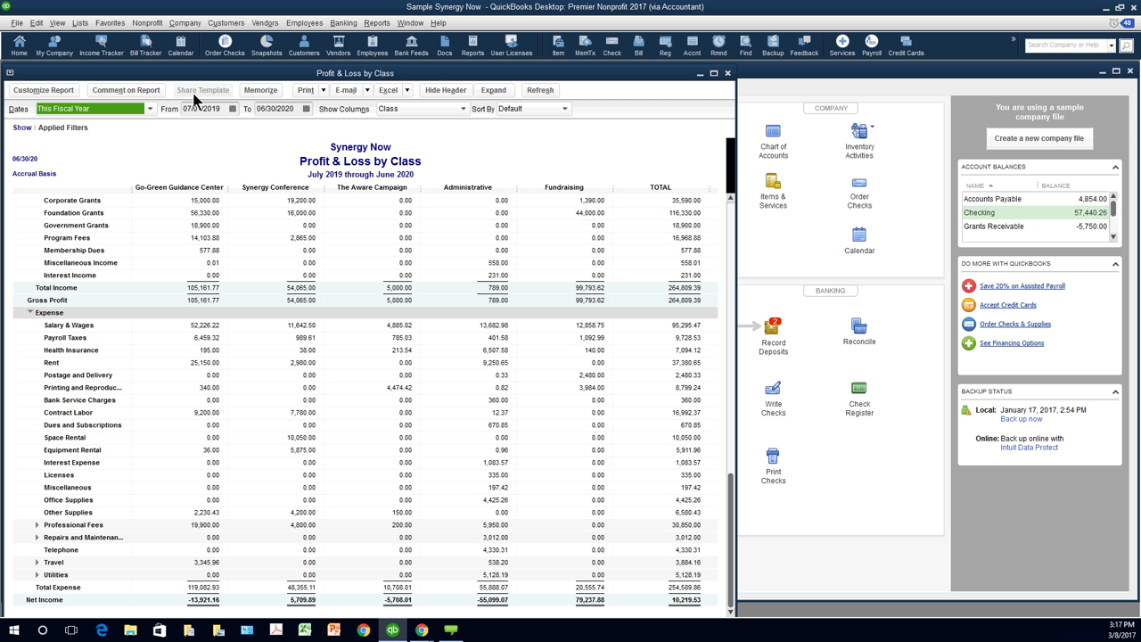
Open Set Up Budgets from Company > Planning & Budgeting and start the Create New Budget wizard.
{"action": "left_click", "coordinate": [183, 23]}
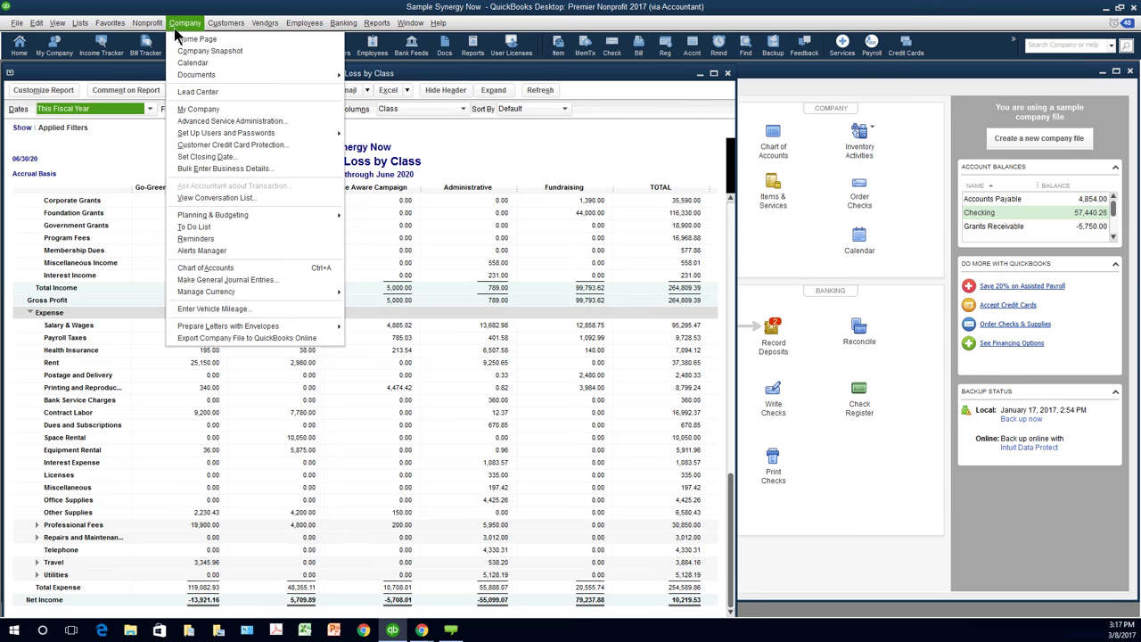
{"action": "mouse_move", "coordinate": [202, 210]}
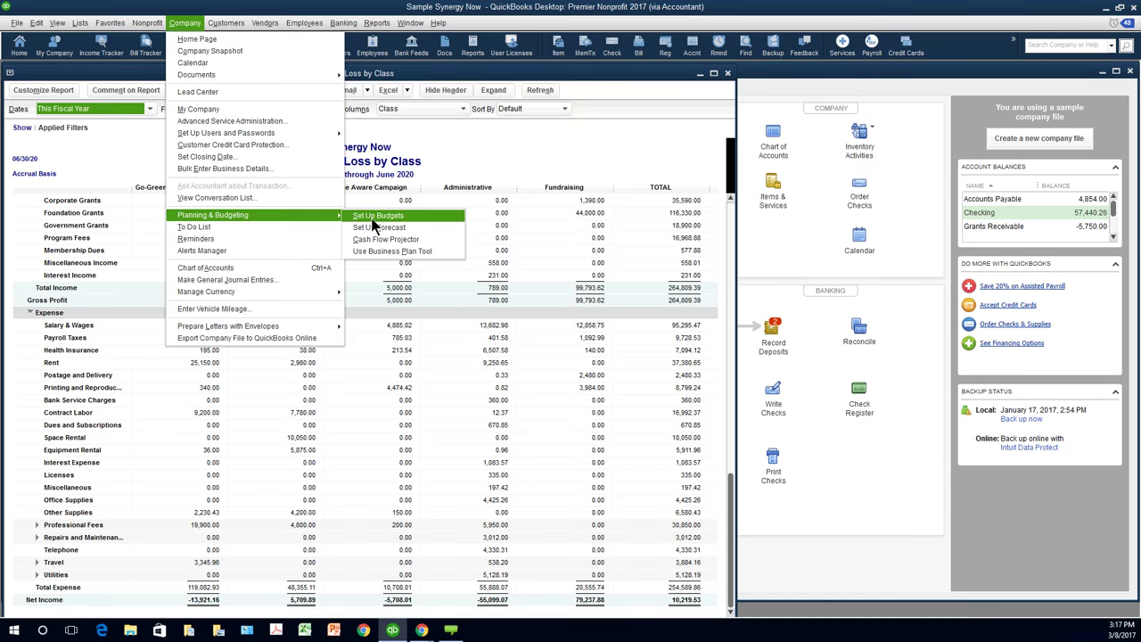
{"action": "left_click", "coordinate": [371, 220]}
{"action": "left_click", "coordinate": [663, 122]}
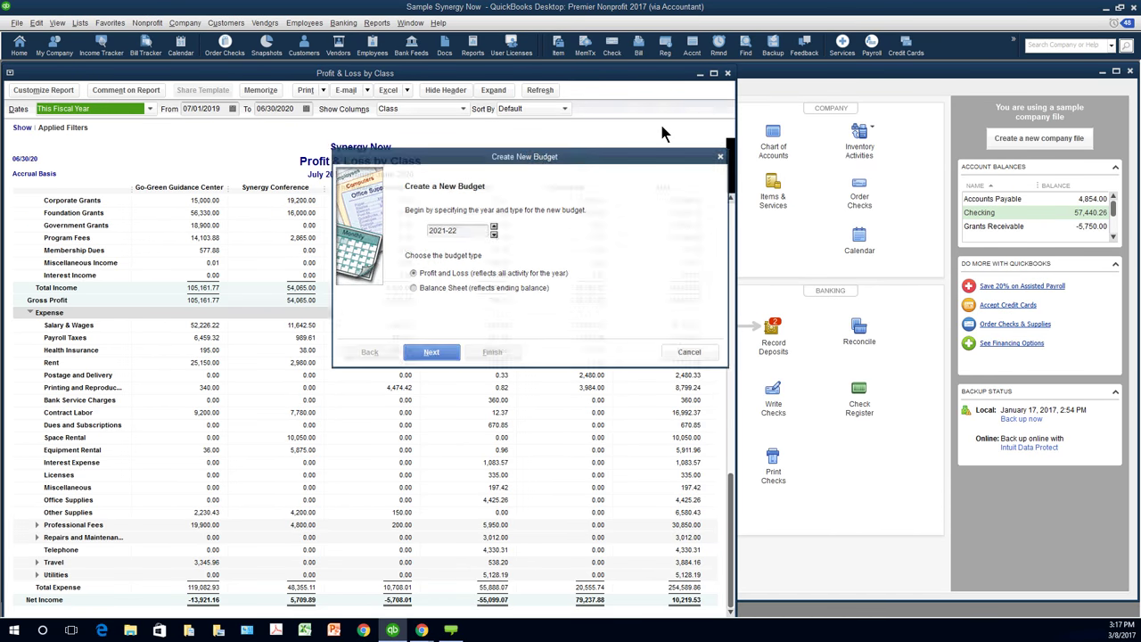